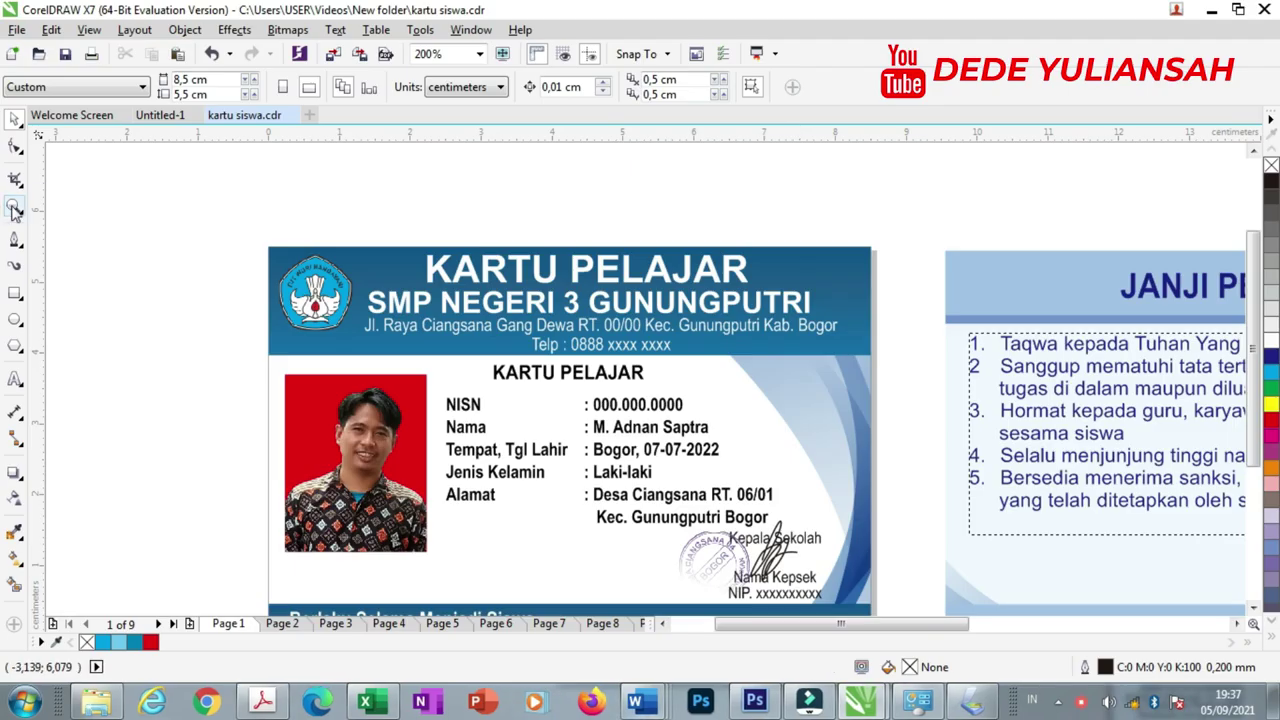
Zoom in to frame the first card, then the Page 2 card design.
left_click(14, 207)
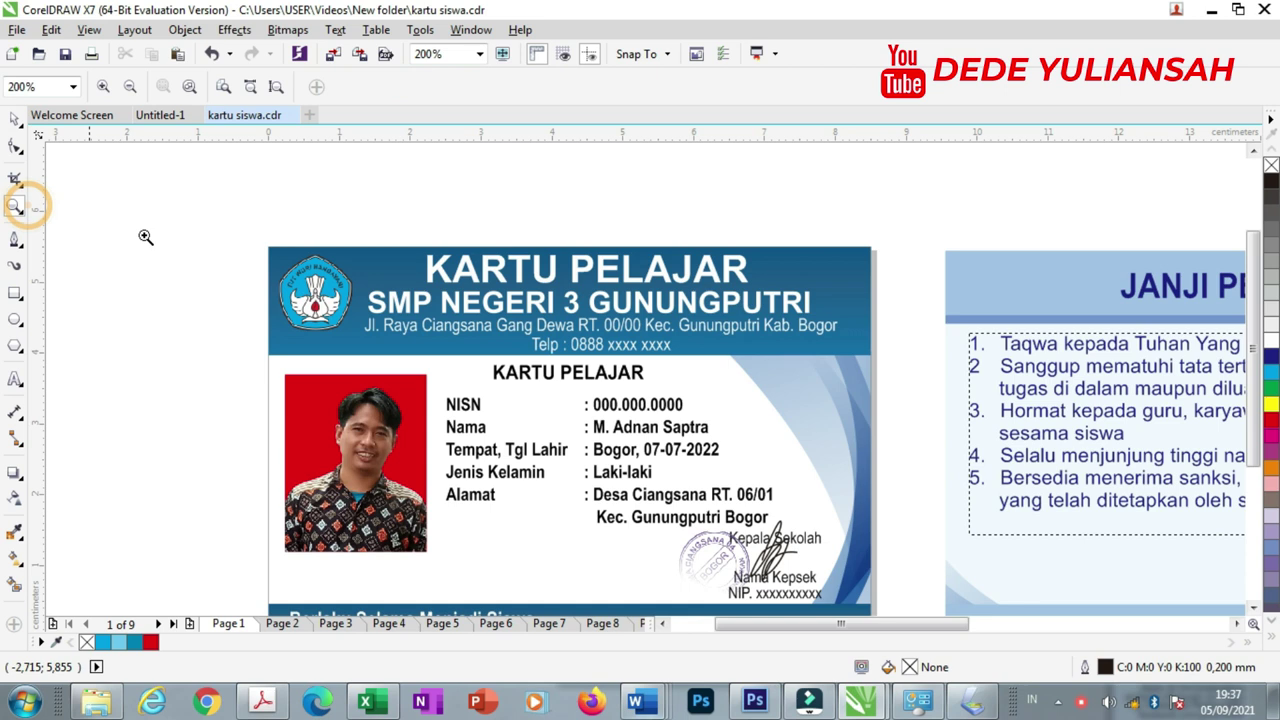
right_click(143, 237)
right_click(143, 237)
left_click_drag(252, 245, 434, 369)
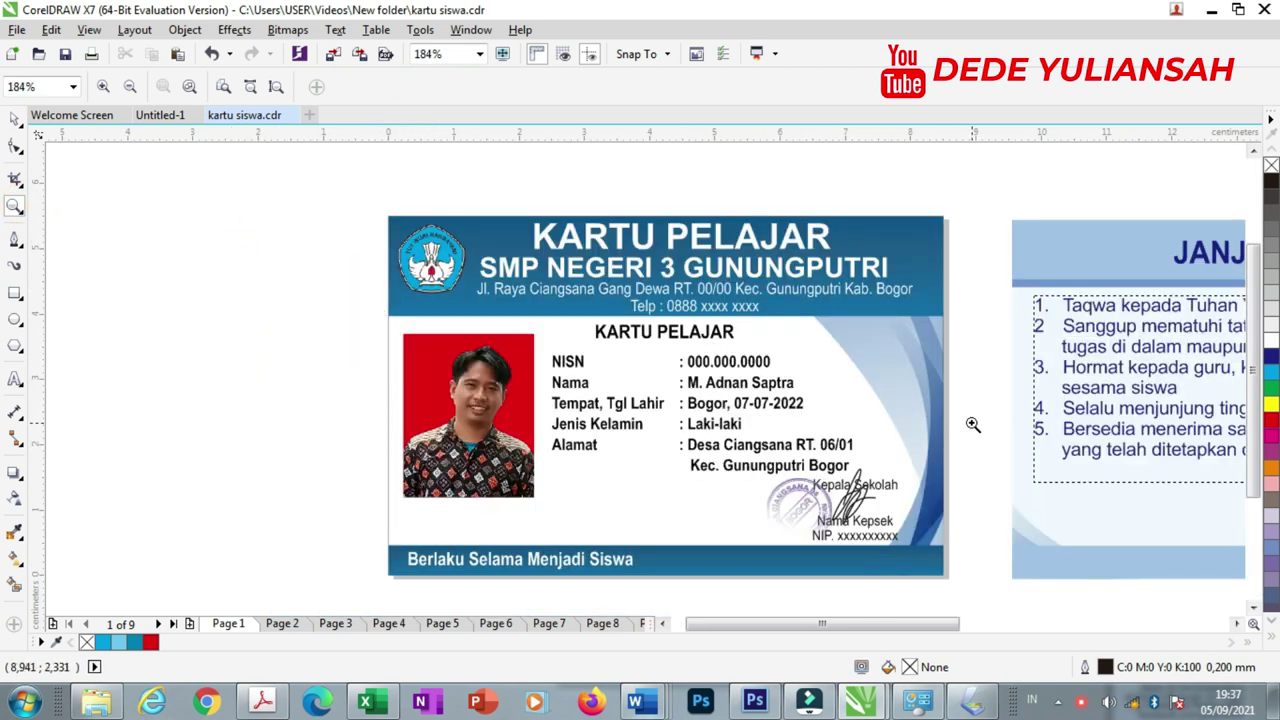
left_click(297, 626)
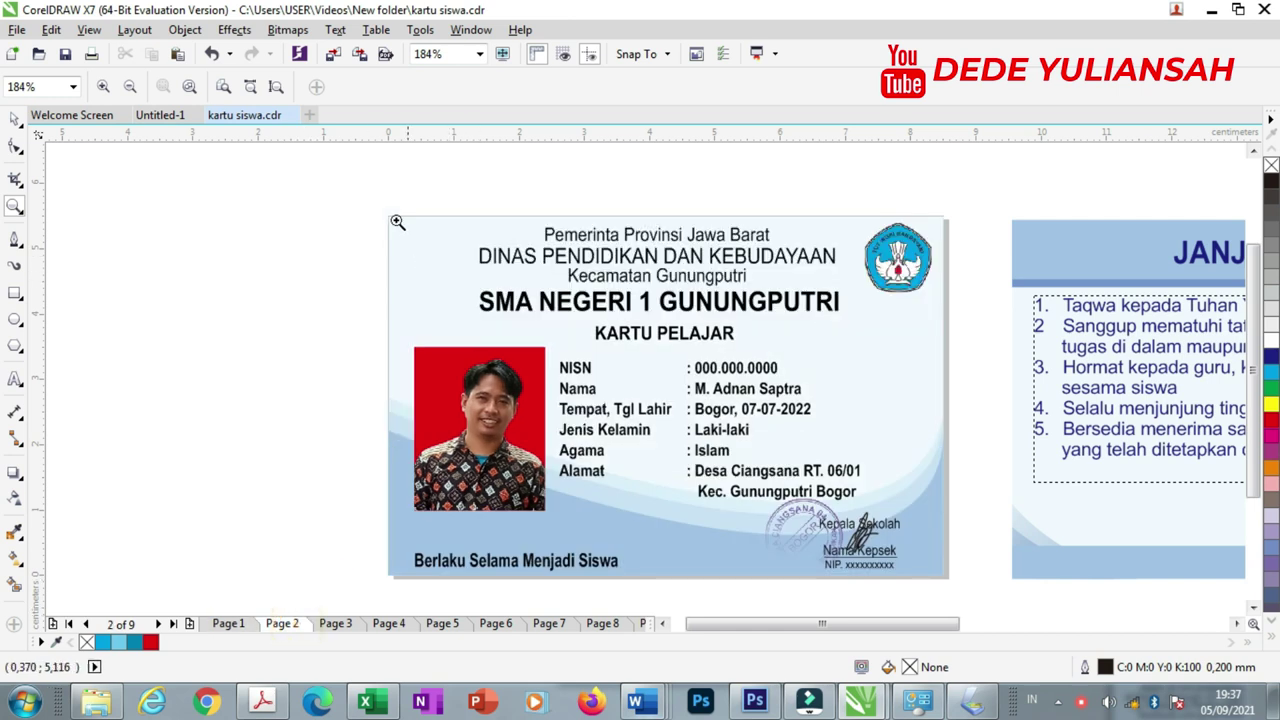
left_click_drag(341, 182, 967, 596)
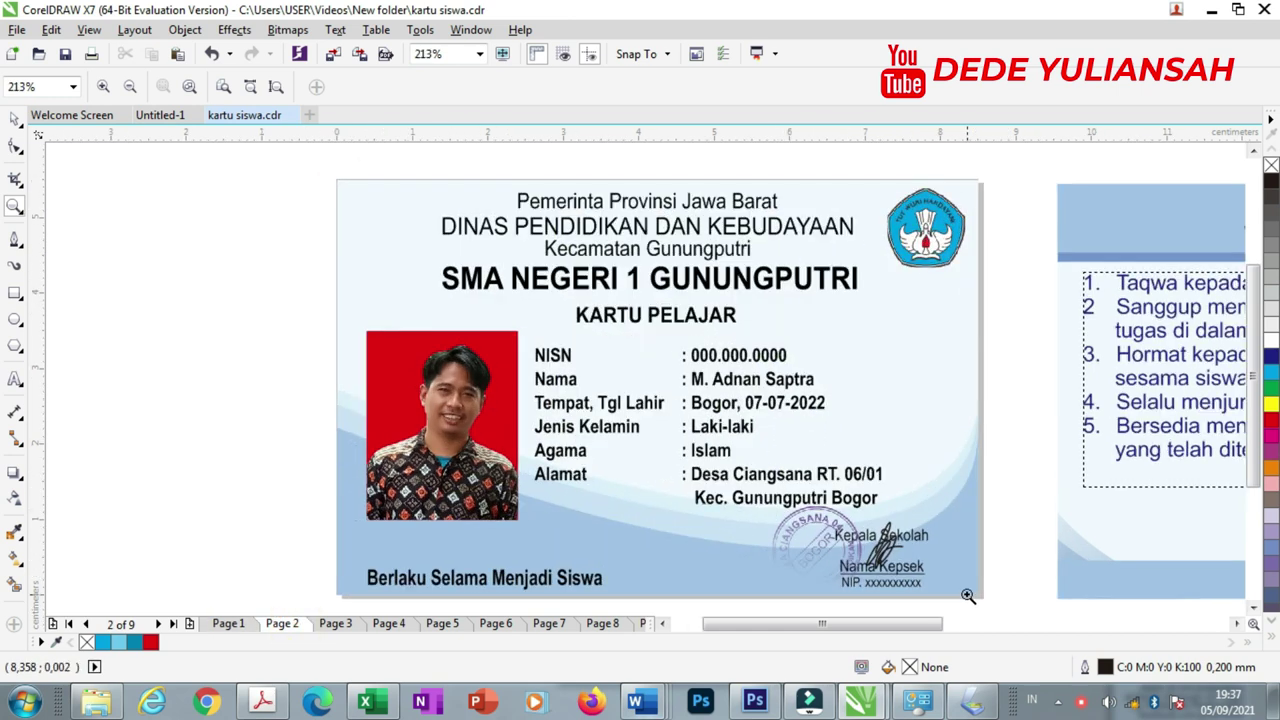
Browse the Page 3 and Page 4 card designs, zooming to fit the Page 4 card.
left_click(336, 624)
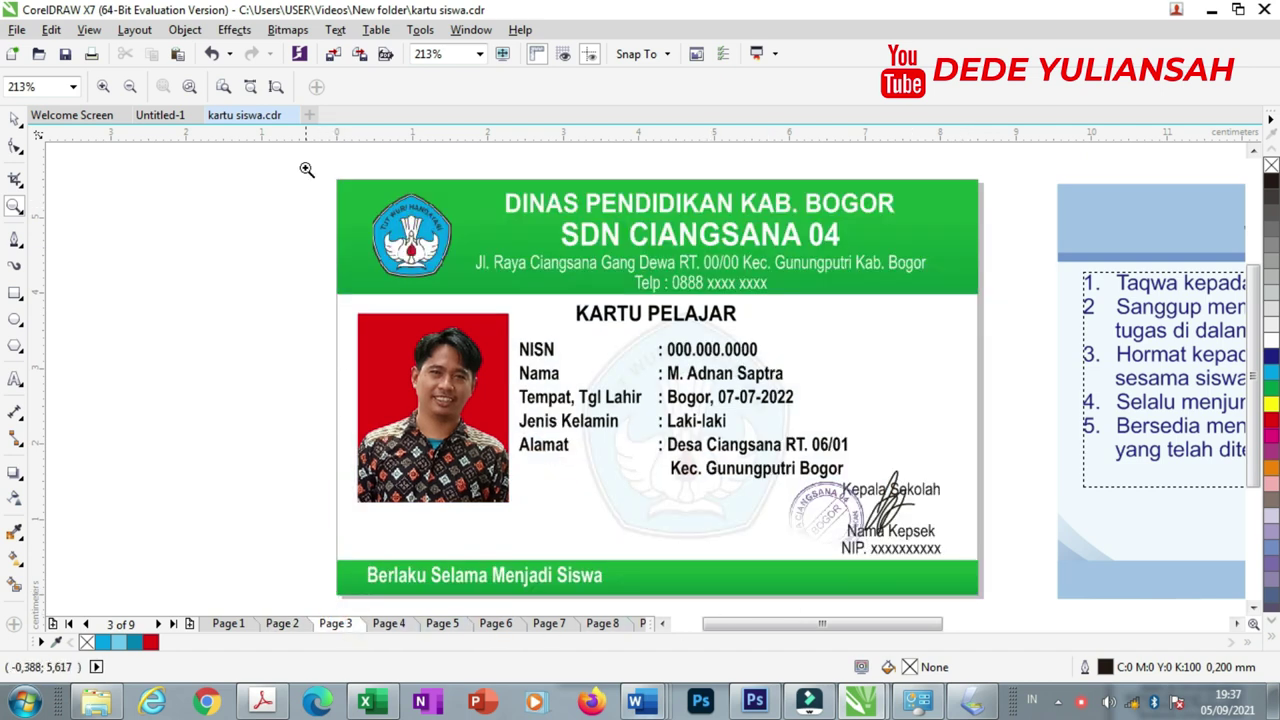
scroll(1000, 627, "down", 1)
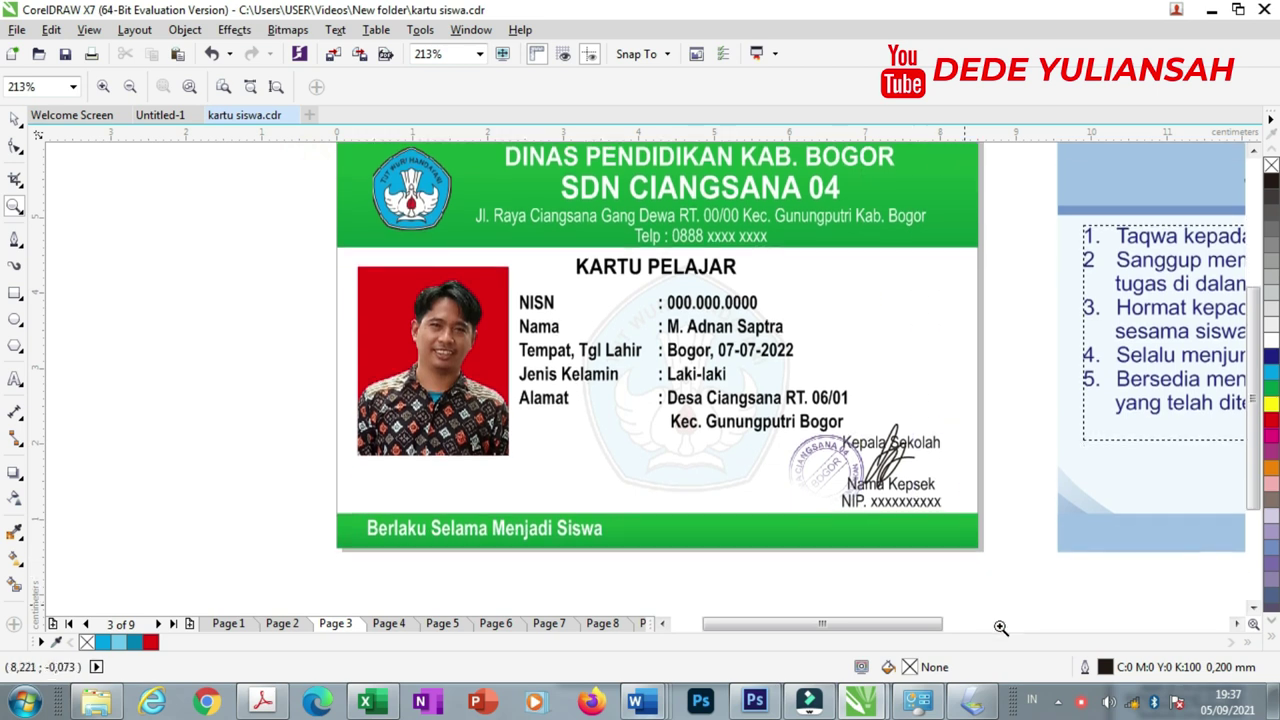
scroll(1000, 553, "up", 1)
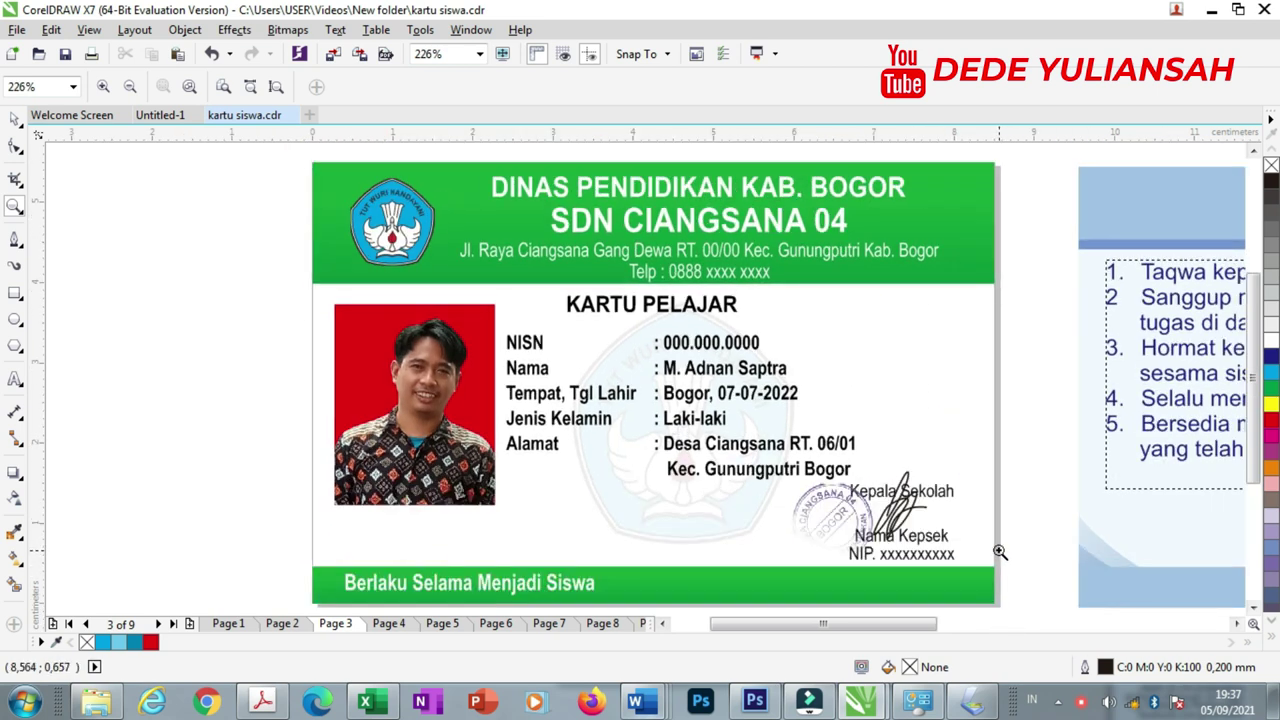
left_click(389, 624)
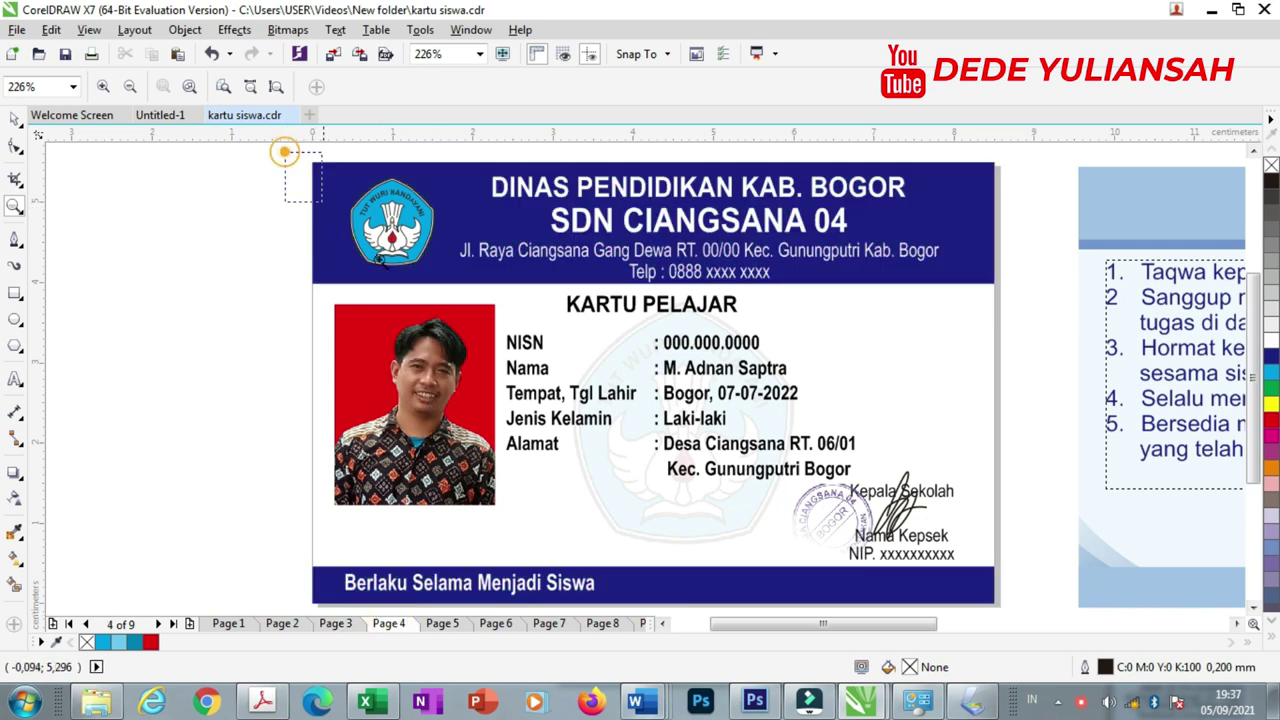
left_click_drag(286, 157, 171, 408)
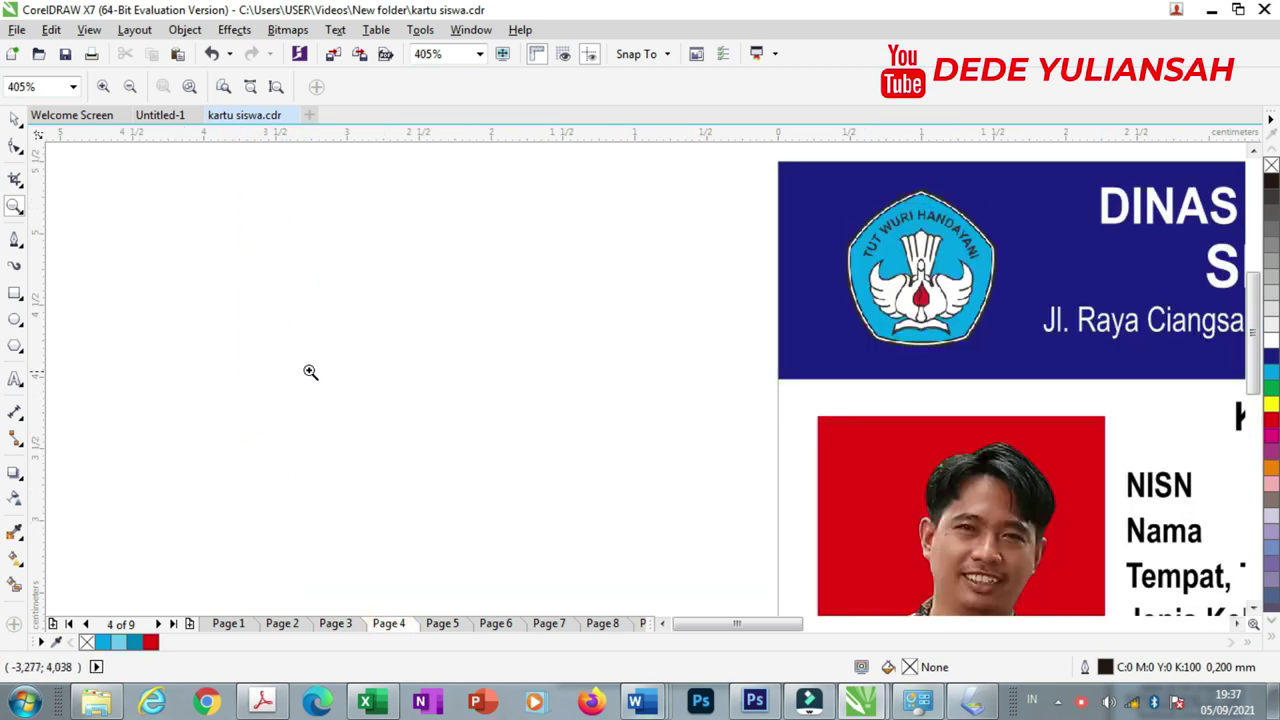
left_click_drag(511, 268, 835, 492)
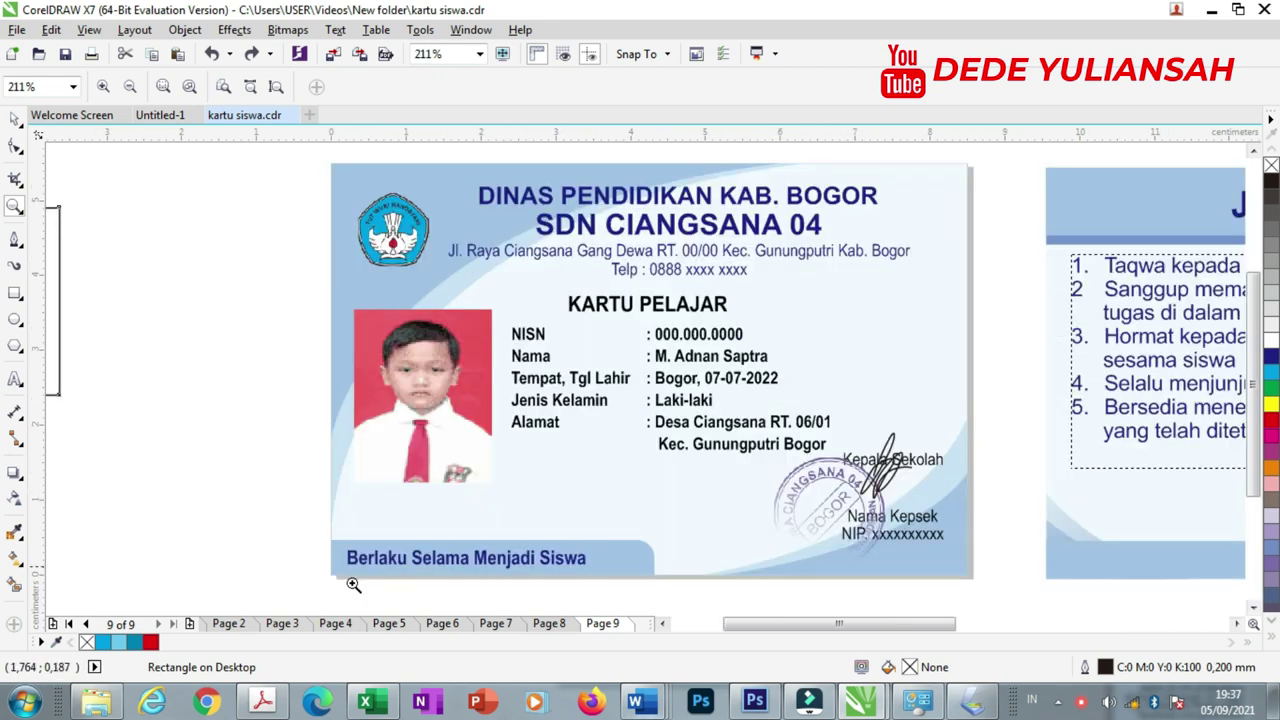
left_click(283, 624)
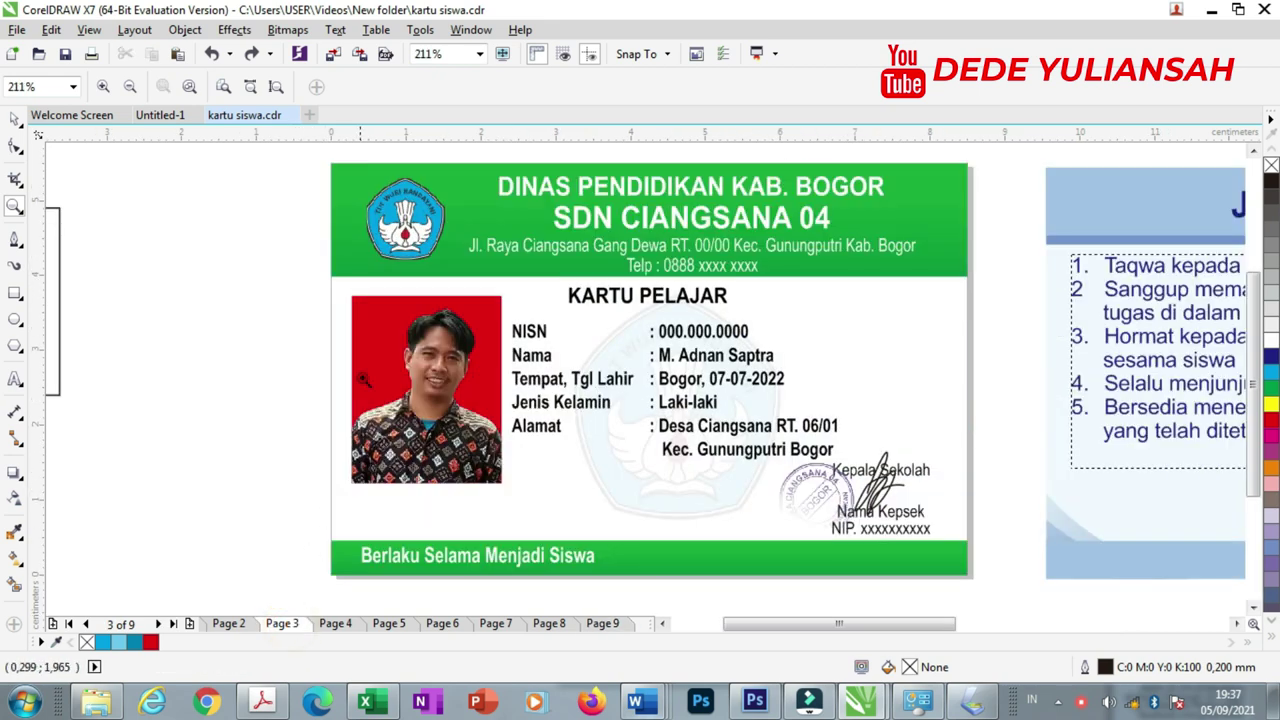
left_click_drag(316, 151, 978, 598)
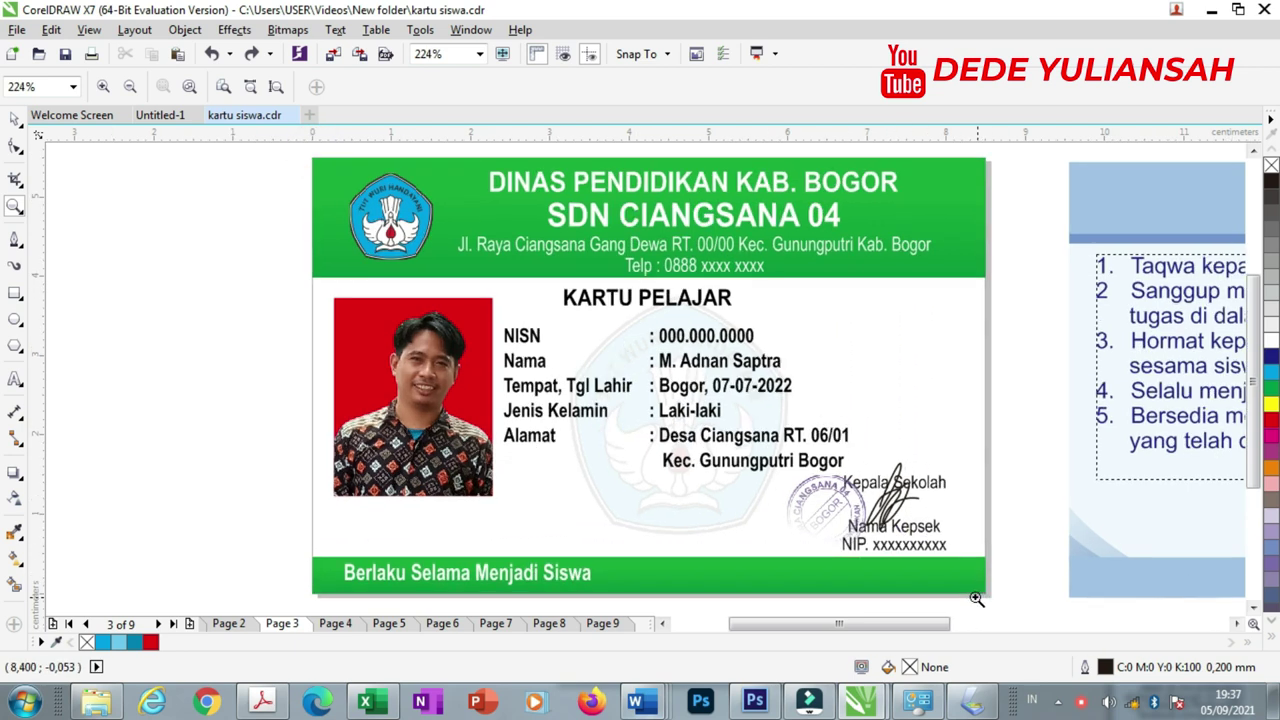
left_click(335, 624)
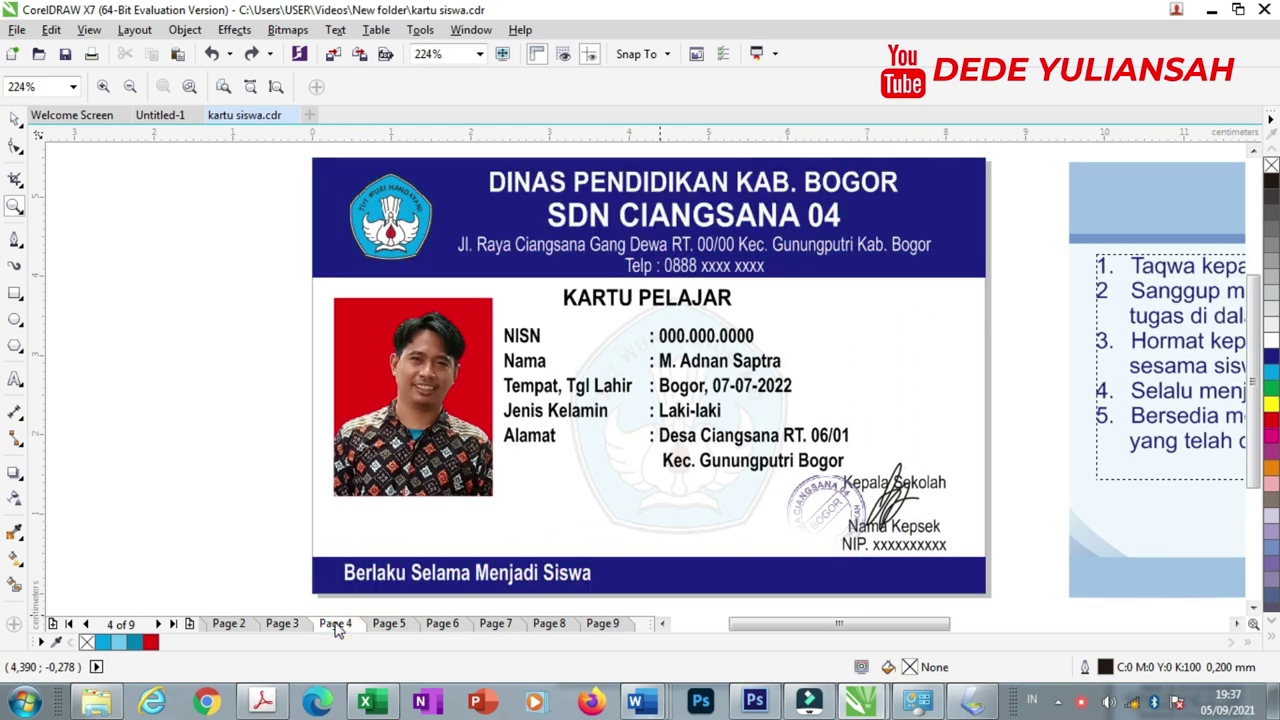
left_click(389, 624)
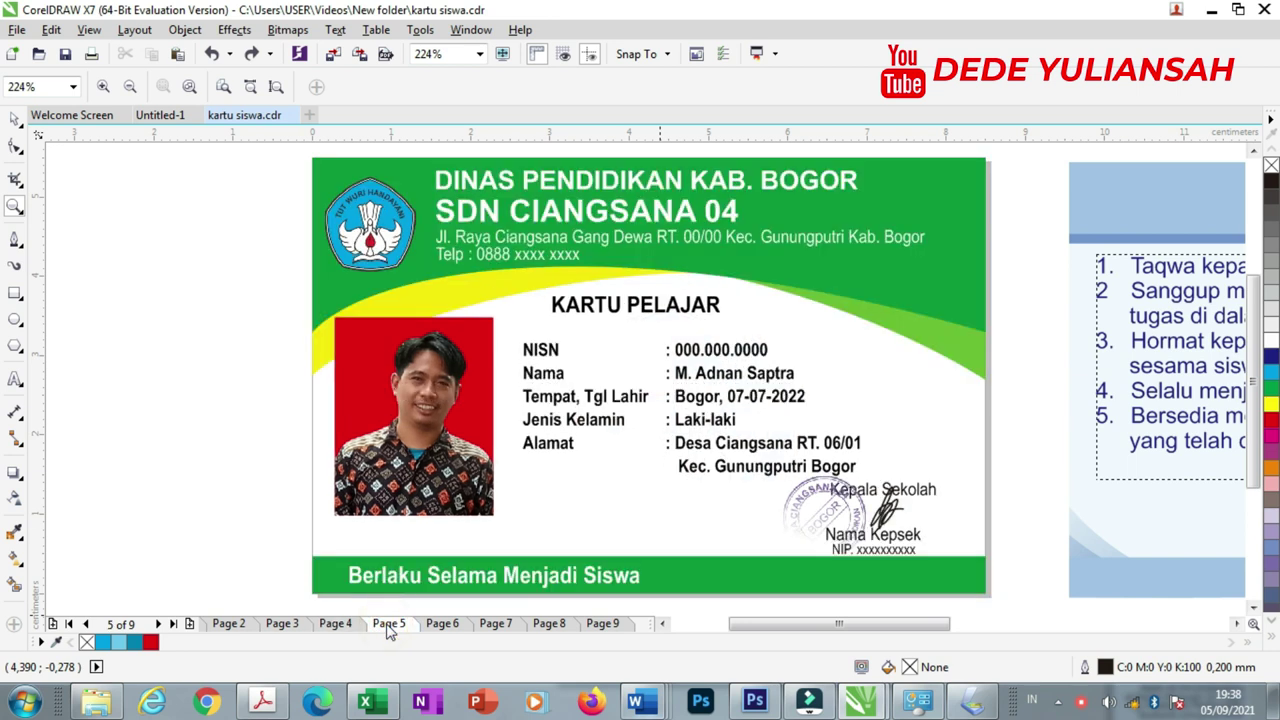
left_click(464, 626)
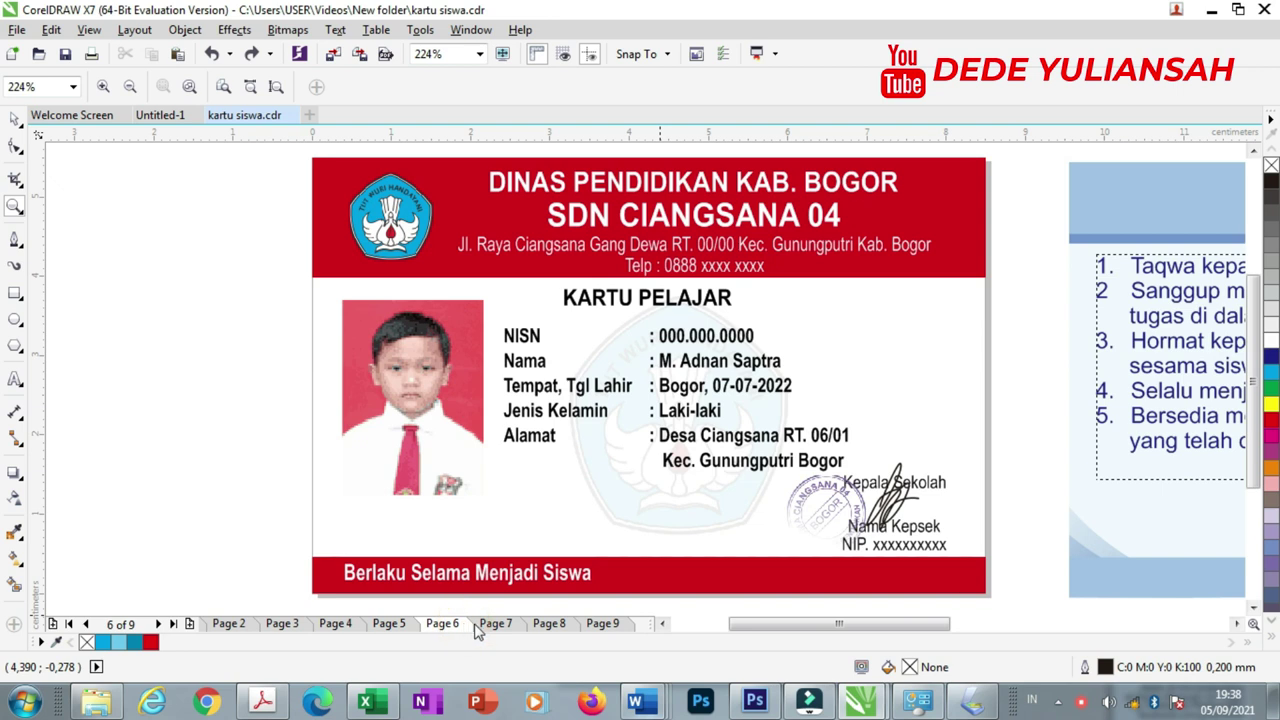
left_click(500, 626)
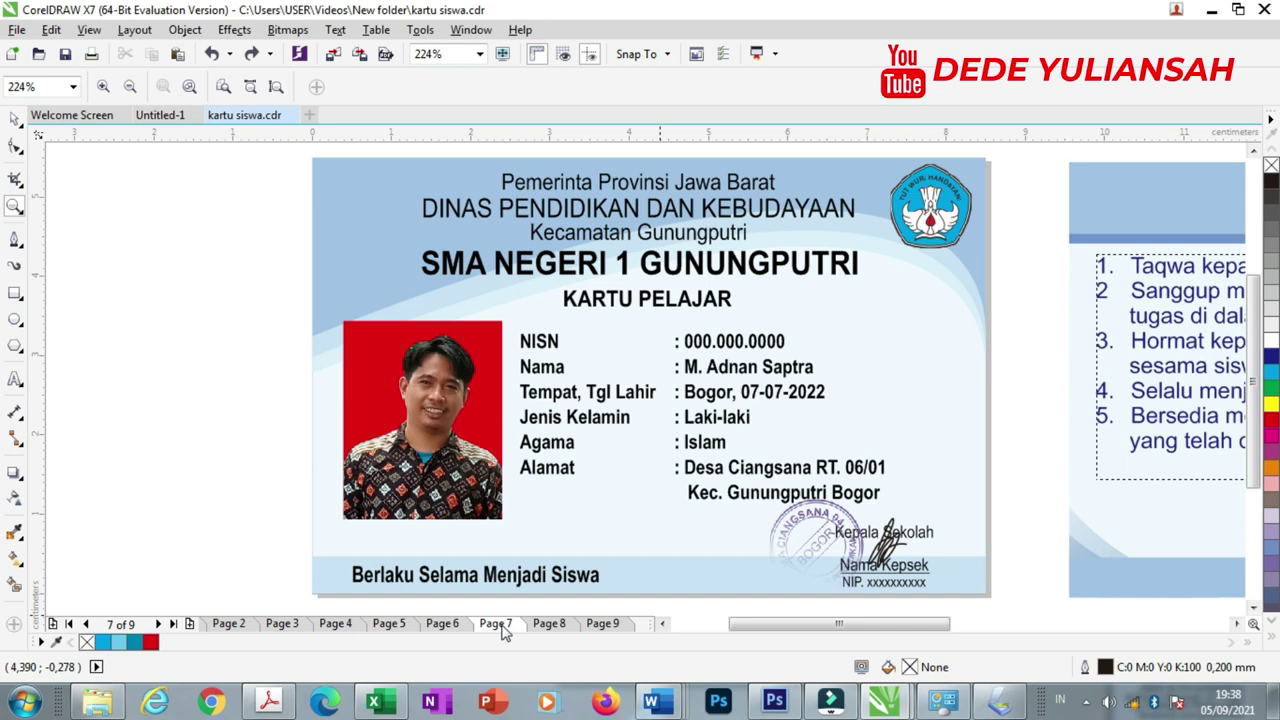
left_click(549, 625)
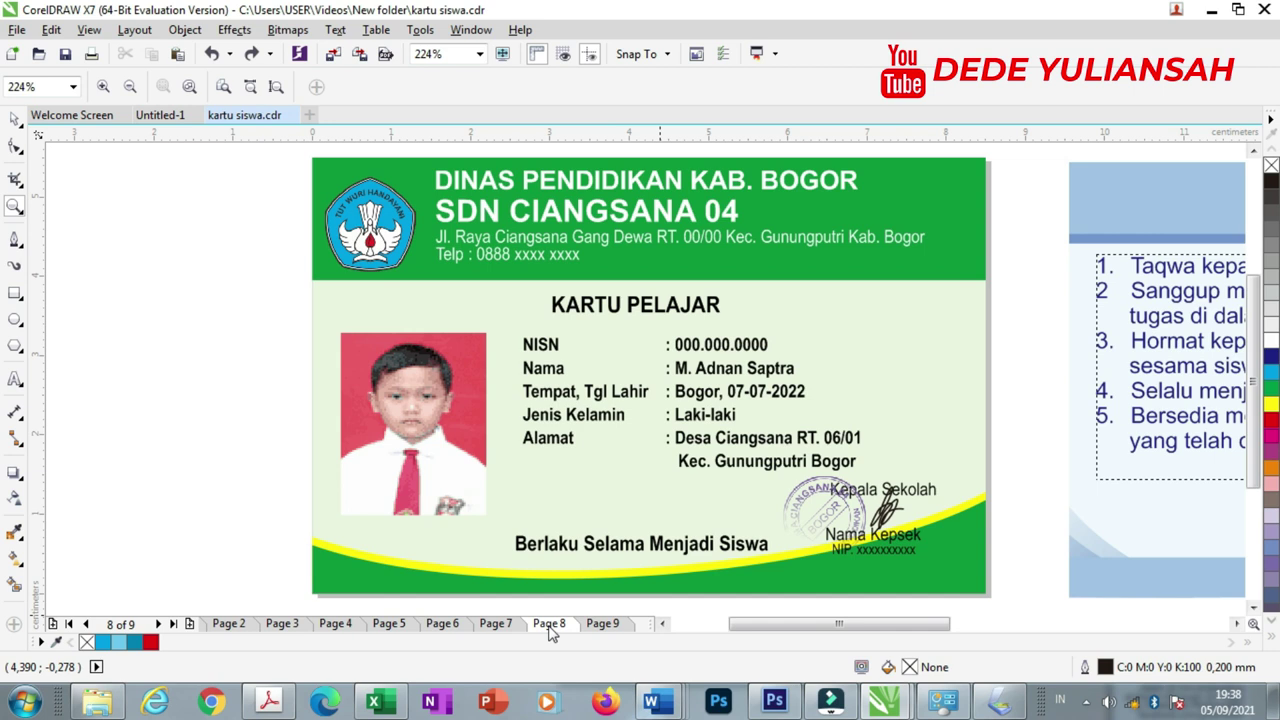
left_click(602, 627)
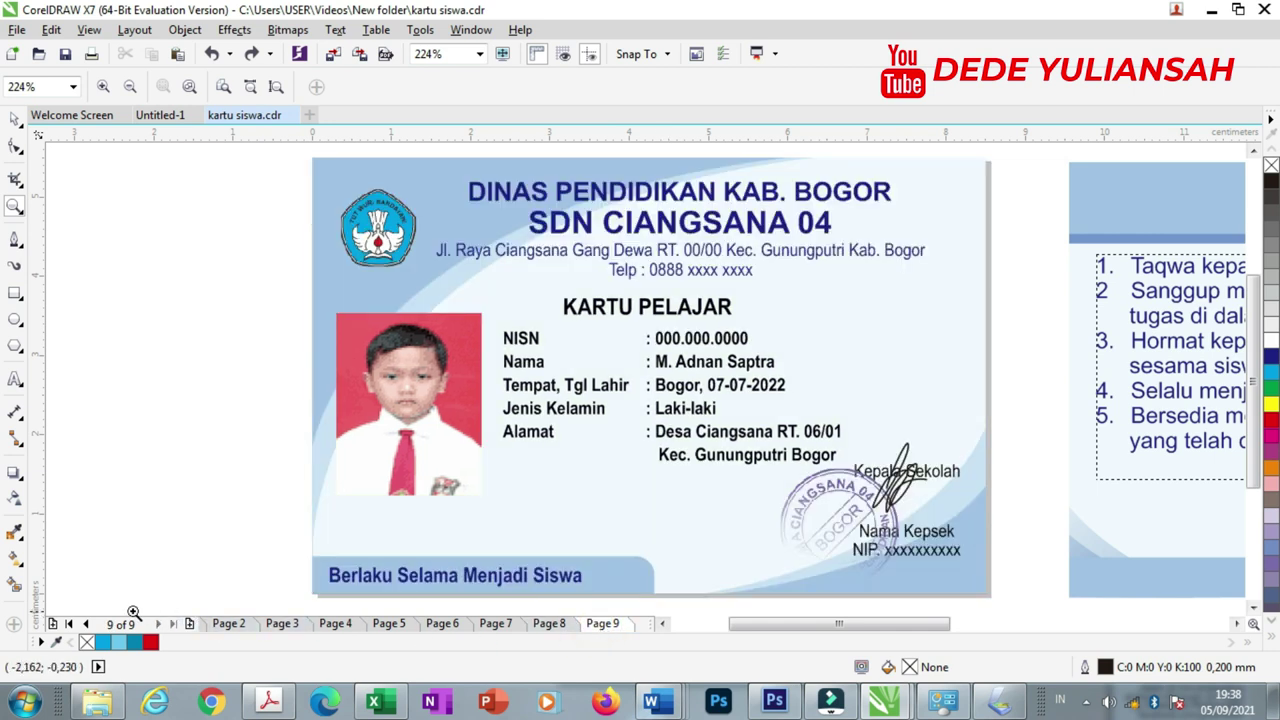
scroll(556, 508, "down", 5)
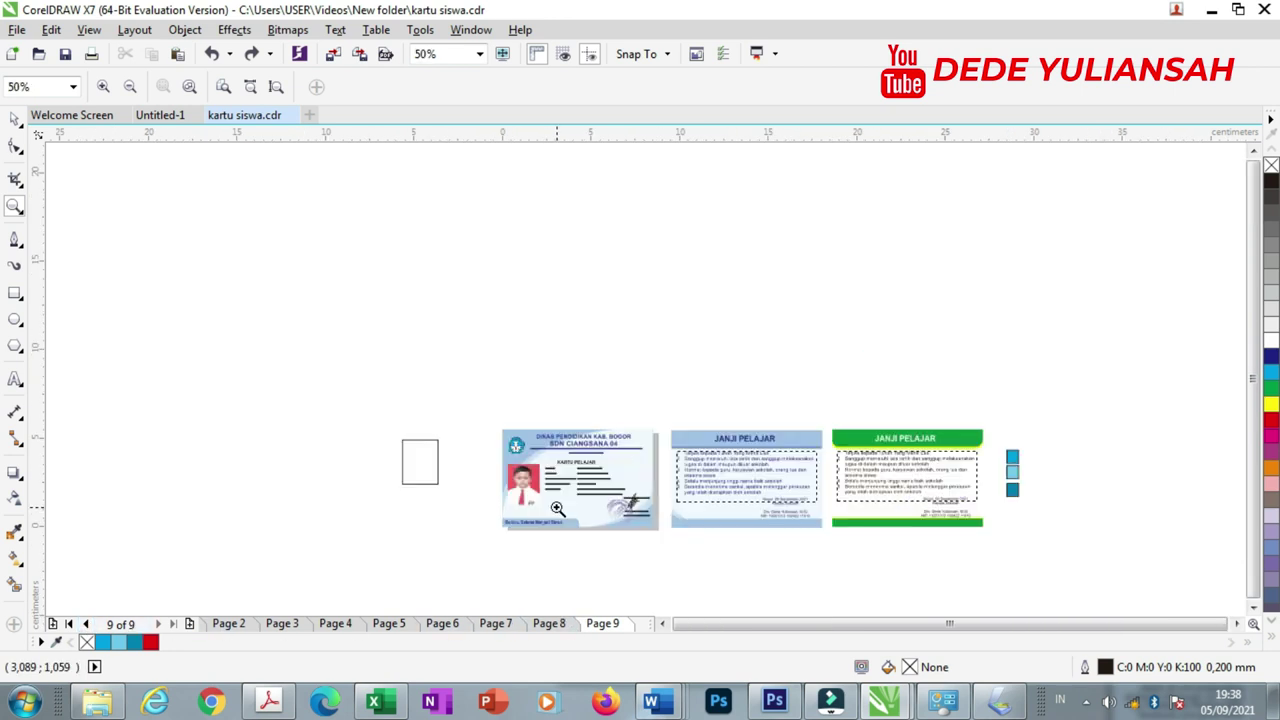
On Page 5, move the three blue colour squares beside the green card's left edge.
left_click(391, 625)
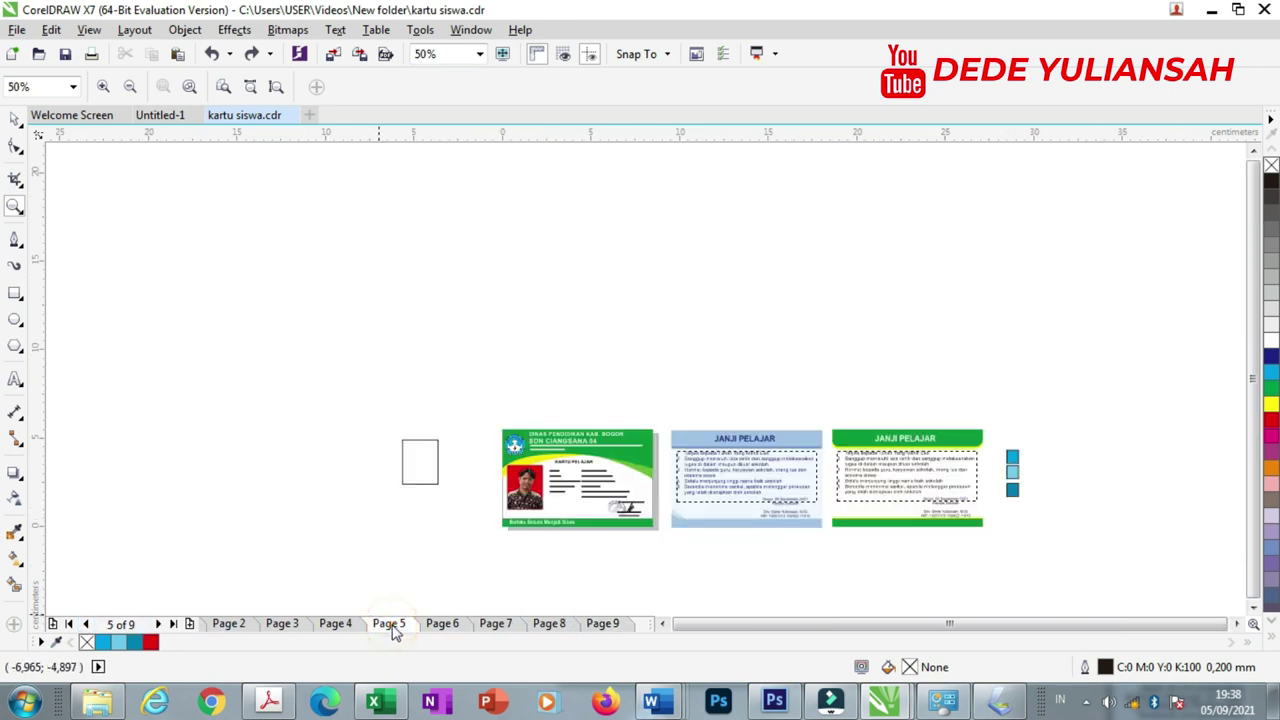
left_click(15, 119)
scroll(580, 514, "up", 2)
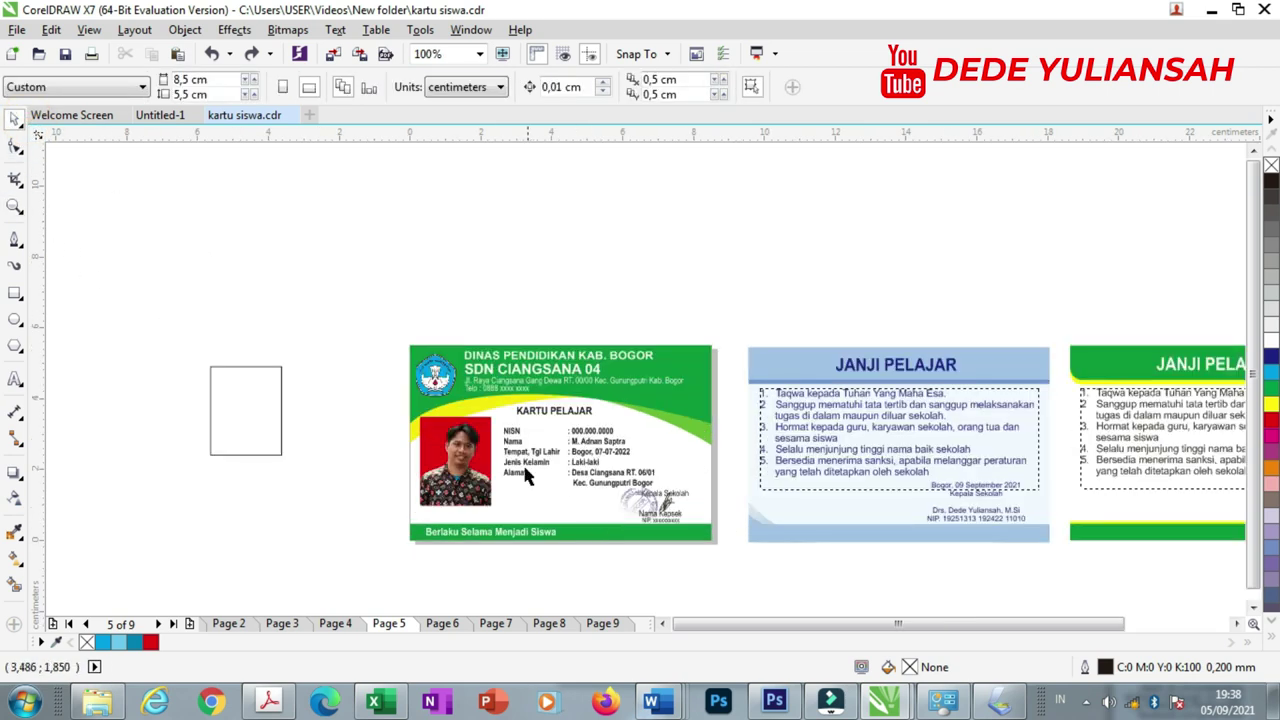
scroll(527, 478, "down", 1)
mouse_move(951, 408)
left_mouse_down()
mouse_move(995, 480)
mouse_move(440, 440)
left_mouse_up()
scroll(495, 418, "up", 4)
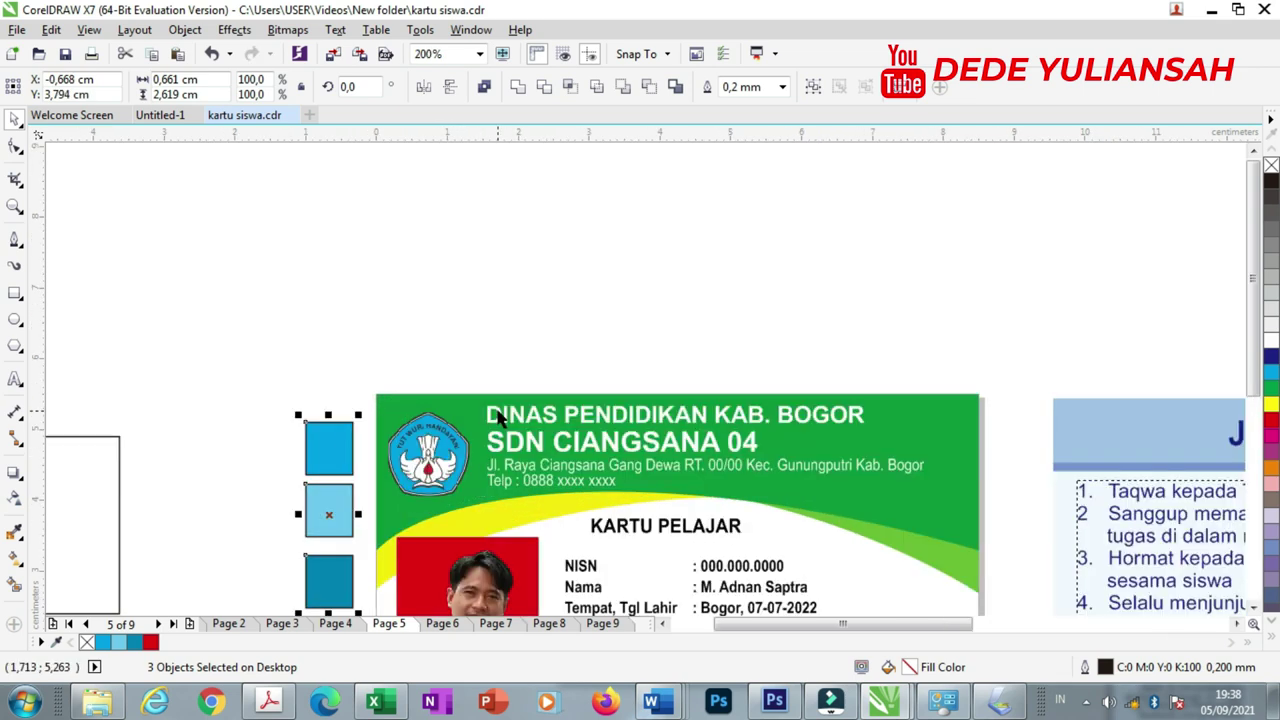
scroll(418, 287, "down", 4)
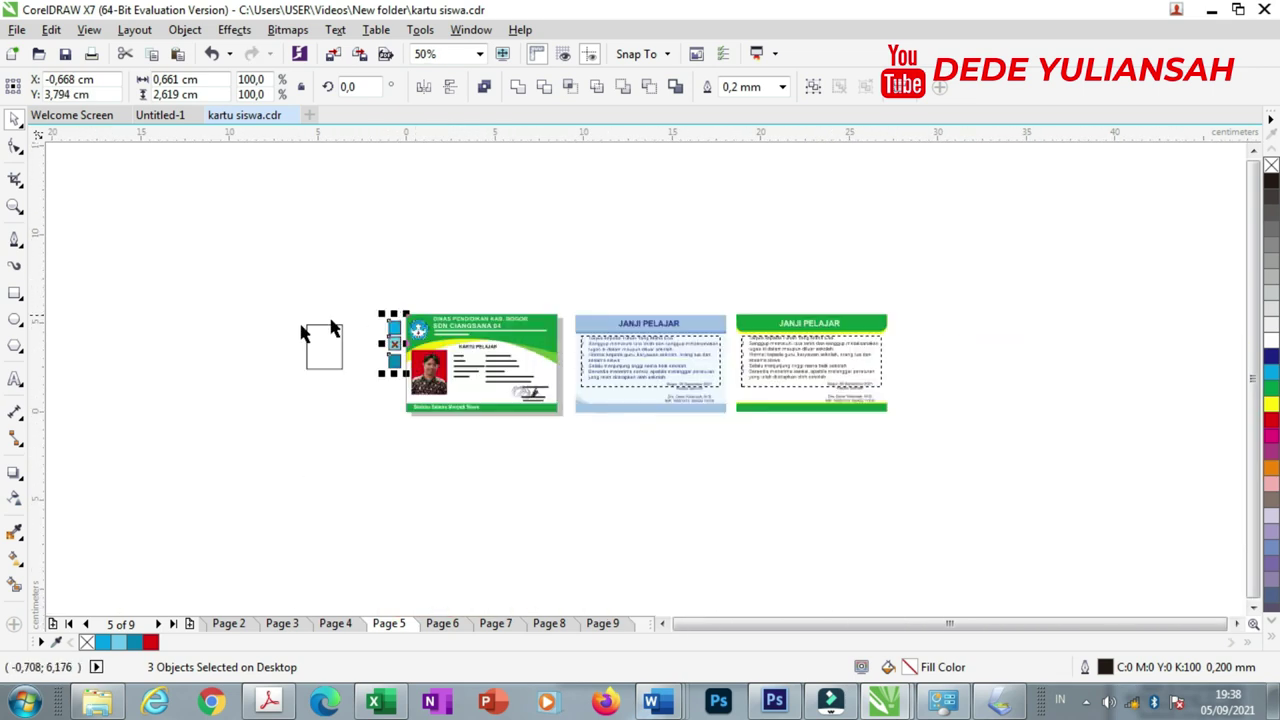
left_click(14, 207)
left_click_drag(371, 297, 580, 434)
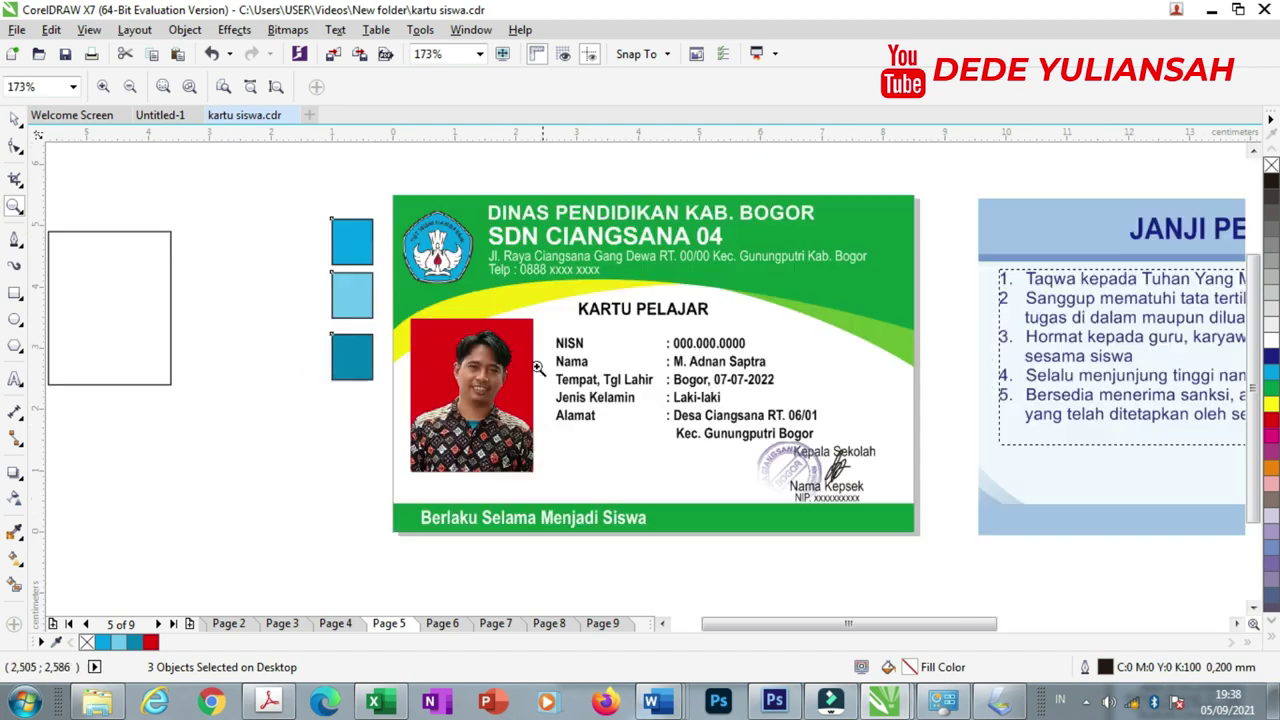
left_click(14, 379)
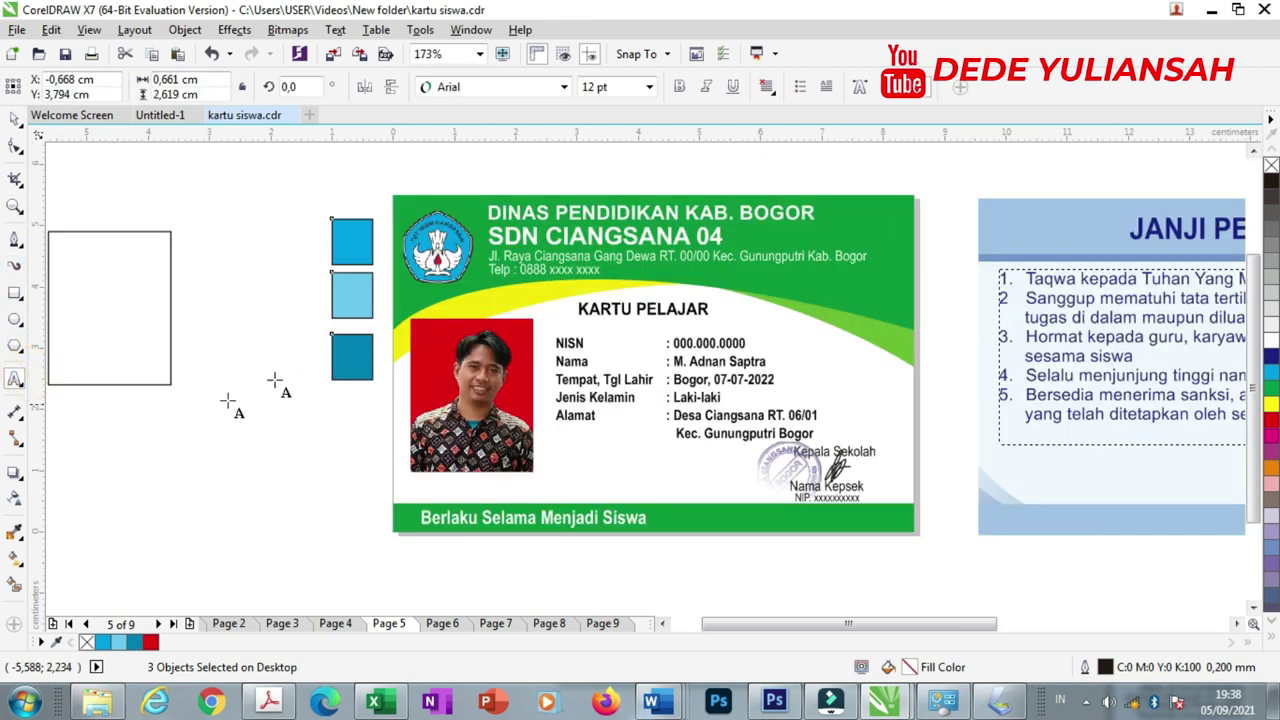
Type the title DESAIN KARTU PELAJAR above the card.
left_click(452, 179)
type("D")
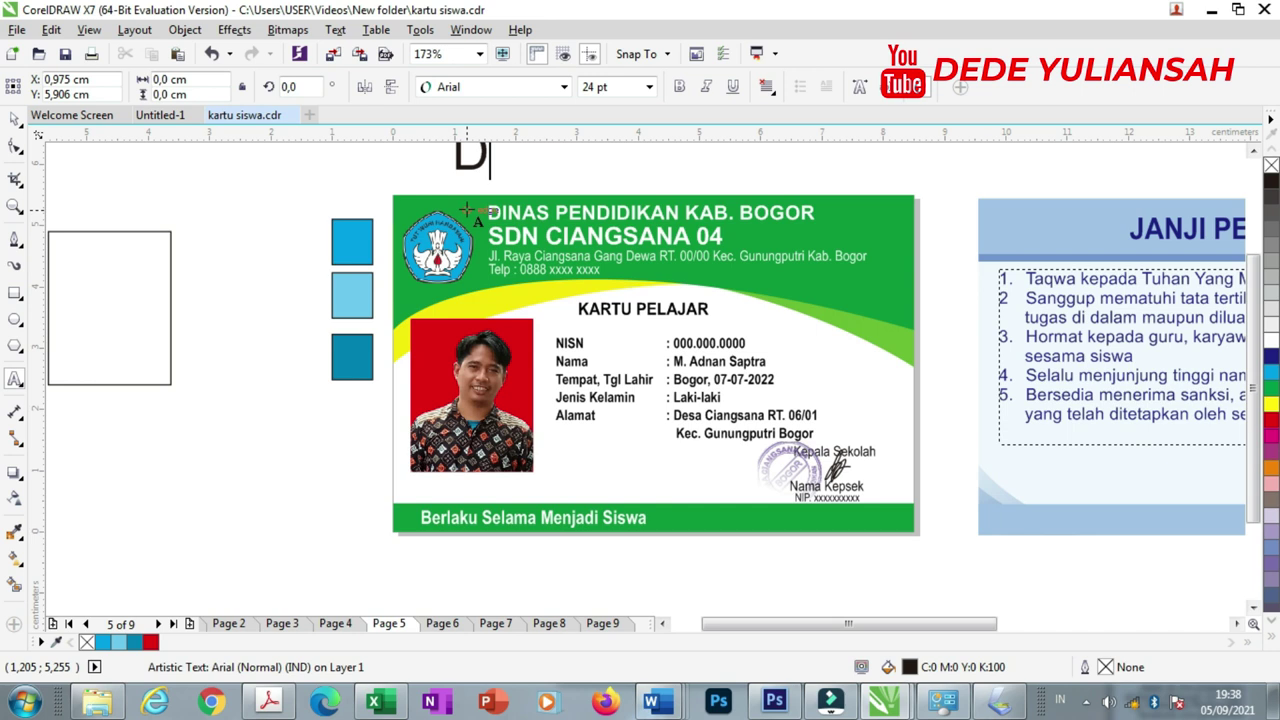
scroll(466, 210, "down", 2)
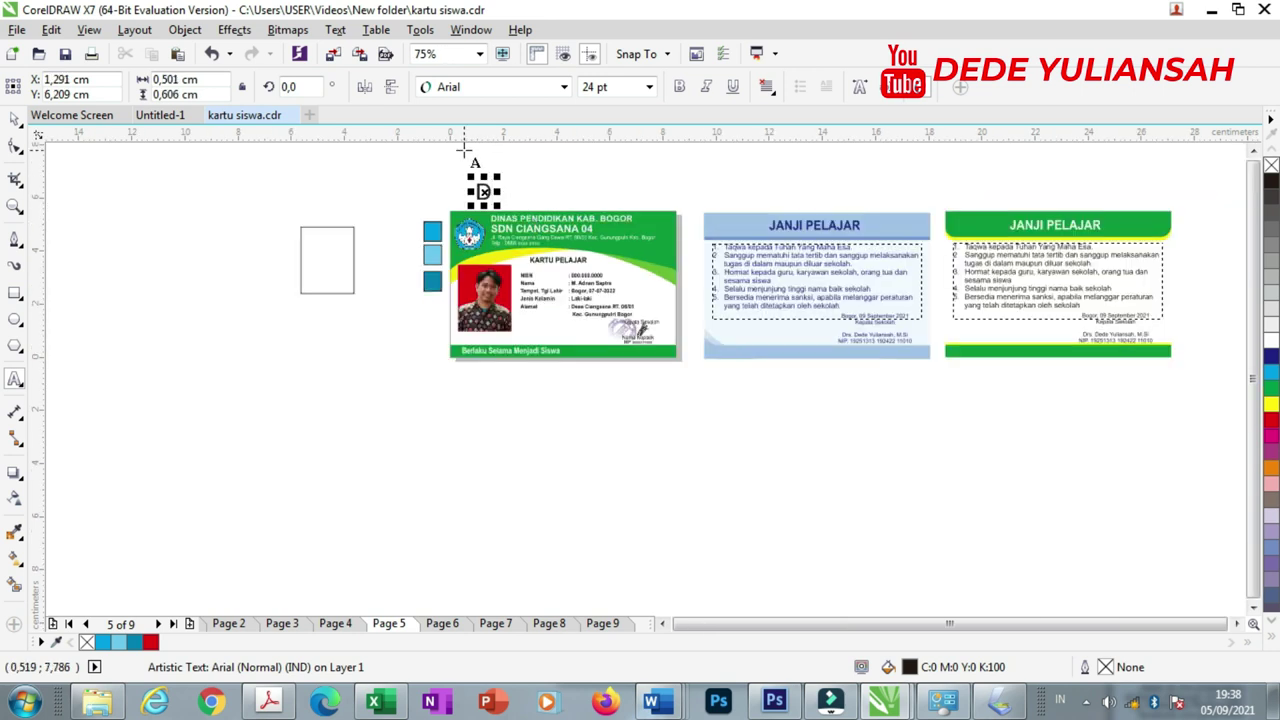
scroll(468, 150, "up", 2)
type("ESAIN KARTU PELAJAR")
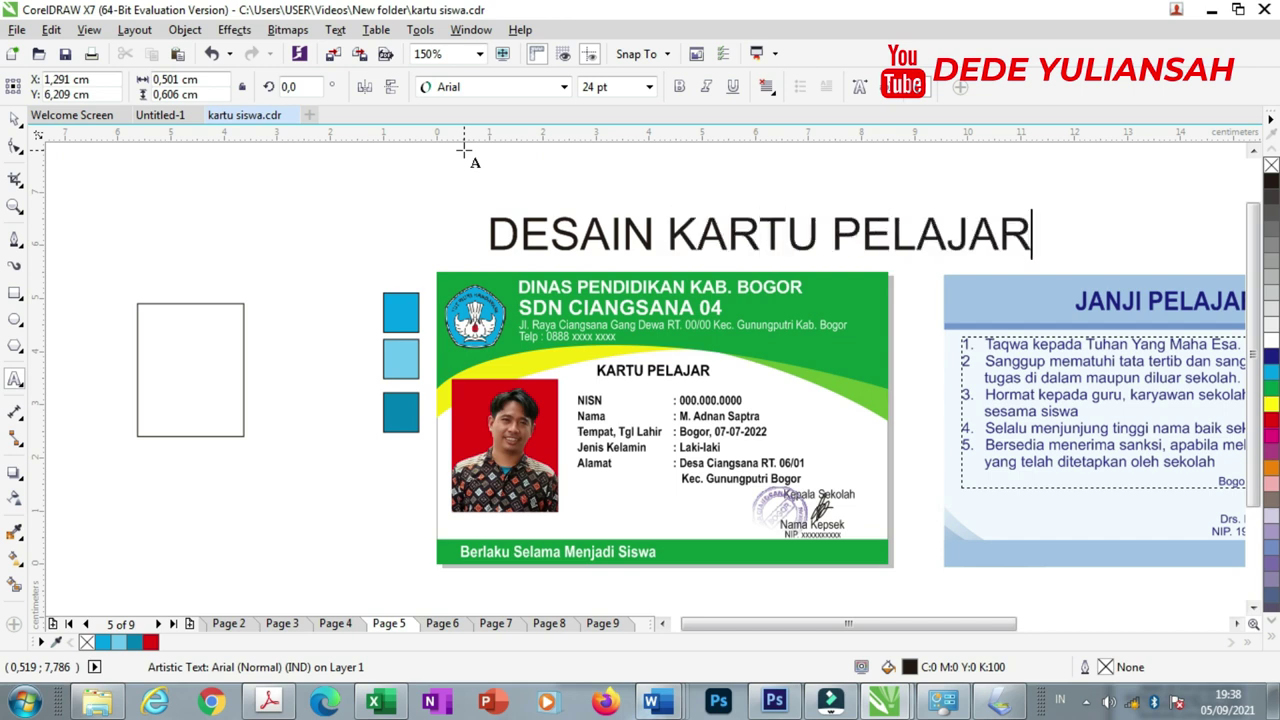
left_click(15, 120)
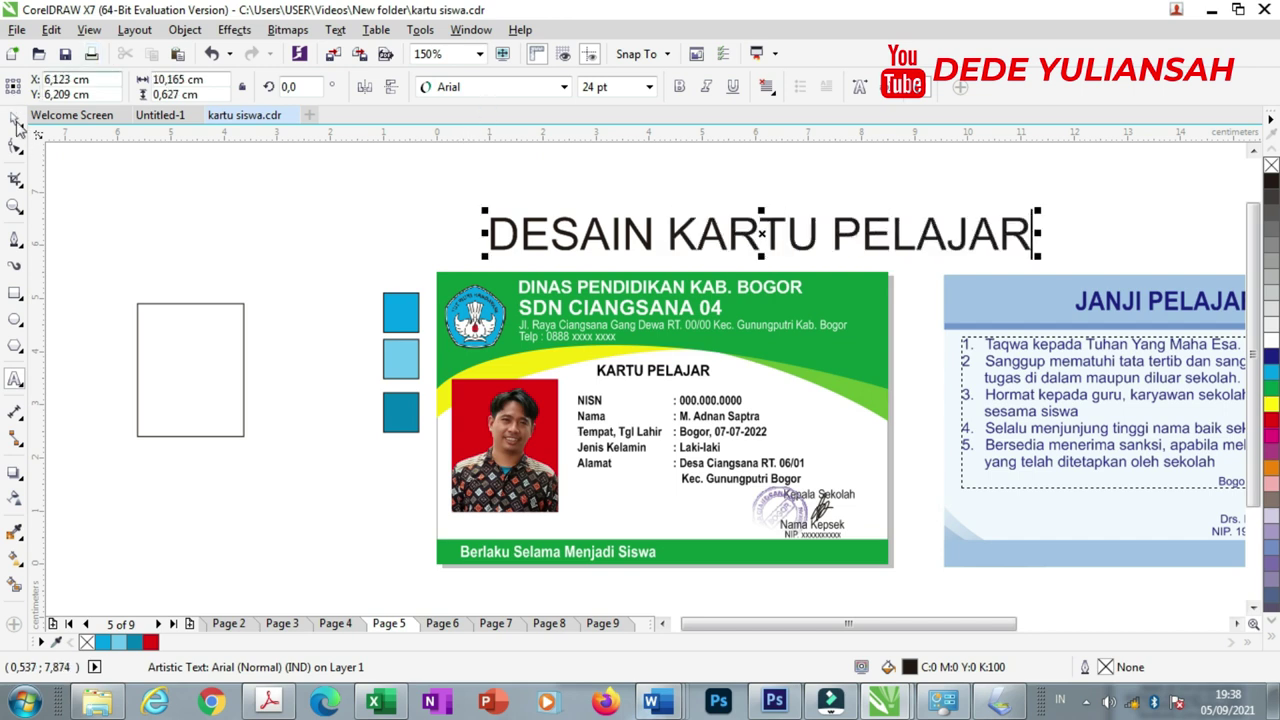
Delete the empty rectangle, then shrink the title to about 60% and move it up.
left_click(166, 305)
key("Delete")
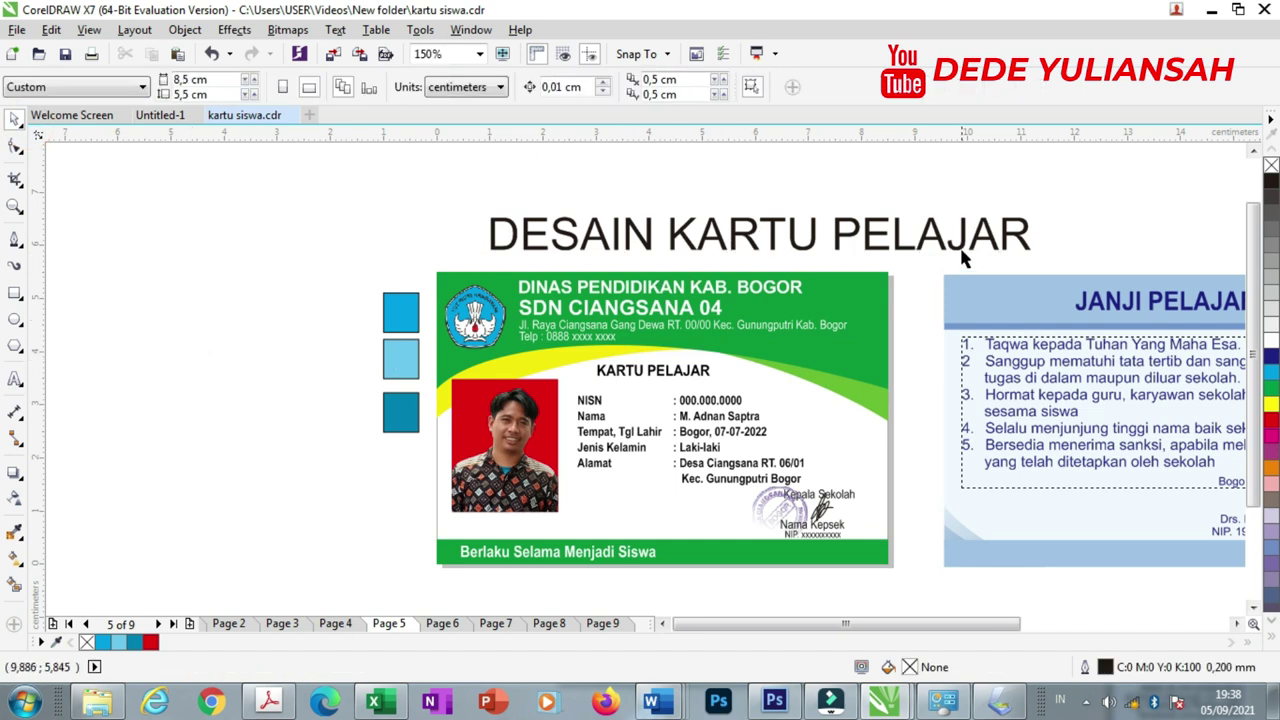
left_click(963, 252)
left_click_drag(1040, 262, 818, 260)
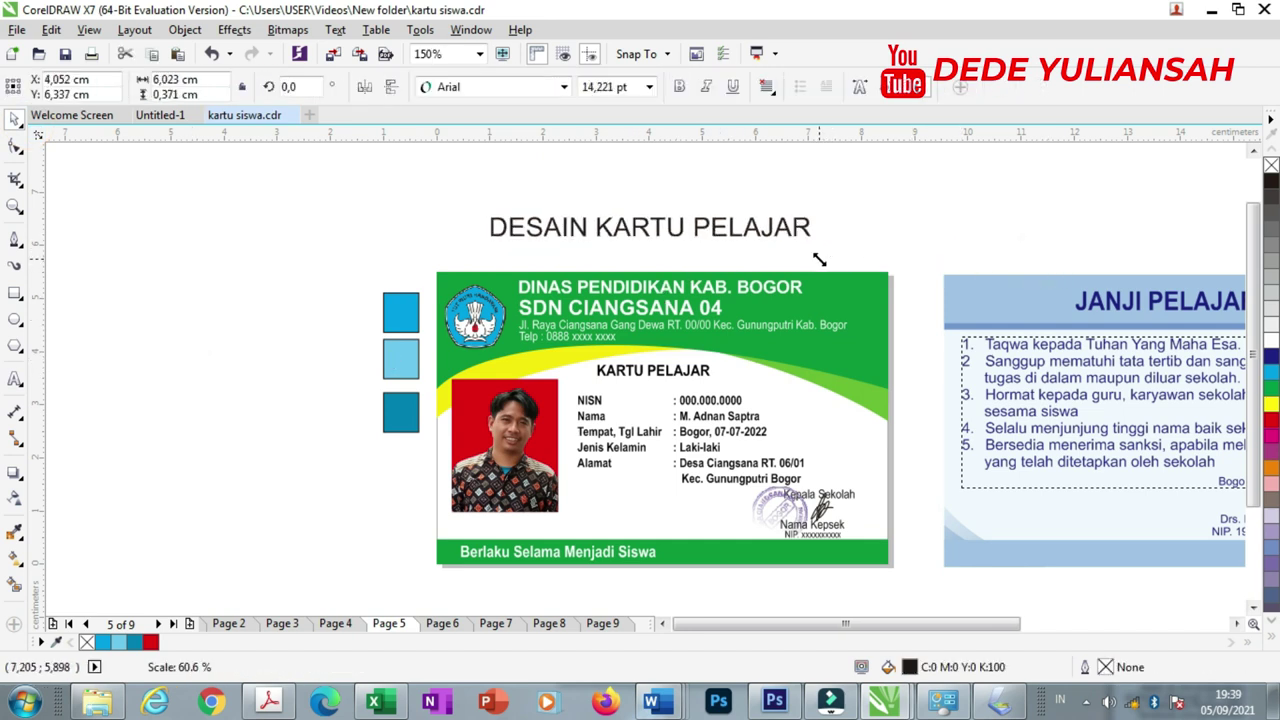
mouse_move(650, 228)
left_mouse_down()
mouse_move(650, 210)
mouse_move(650, 242)
left_mouse_up()
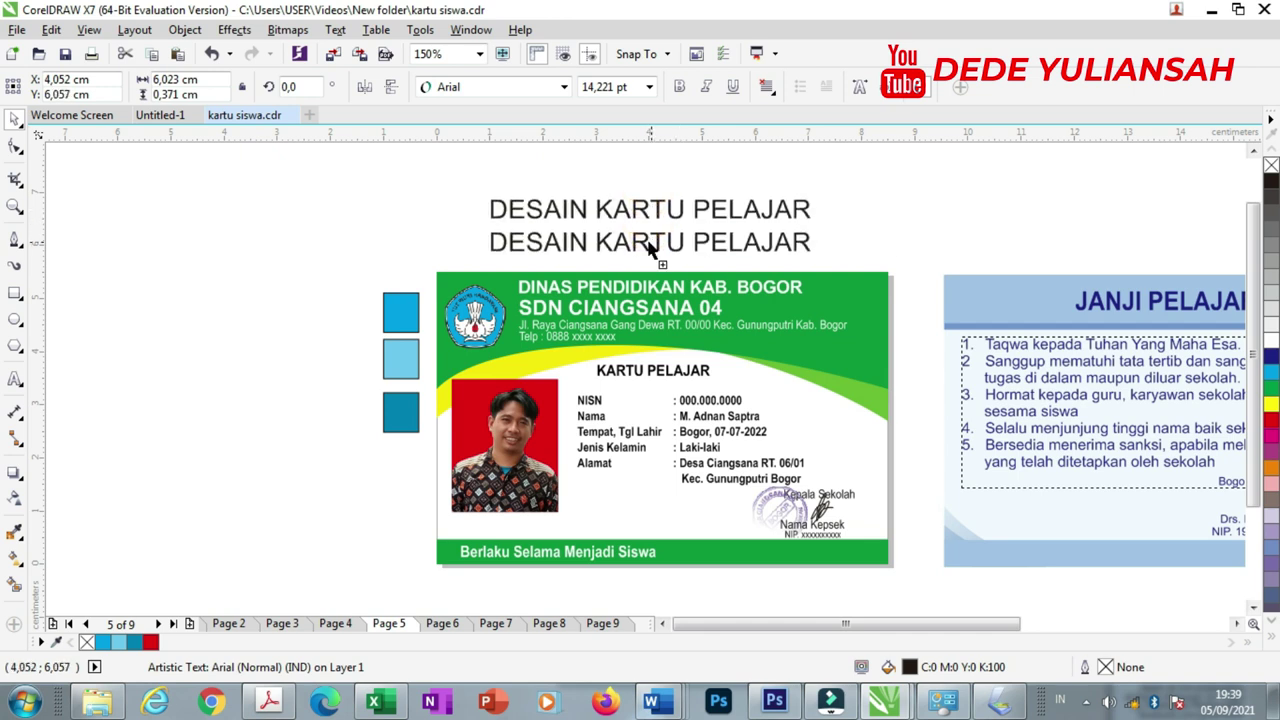
Change the copied title line to read UKURAN 8,5 X 5,5 CM.
double_click(648, 241)
triple_click(648, 241)
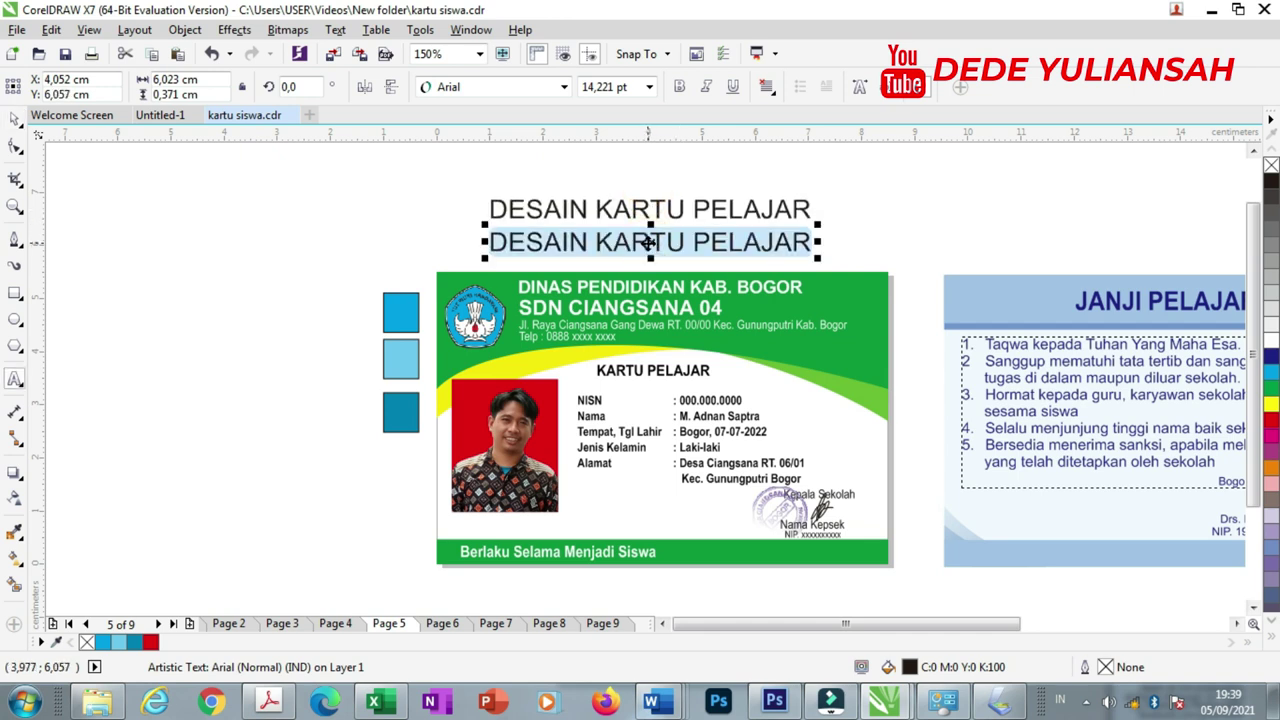
type("UK")
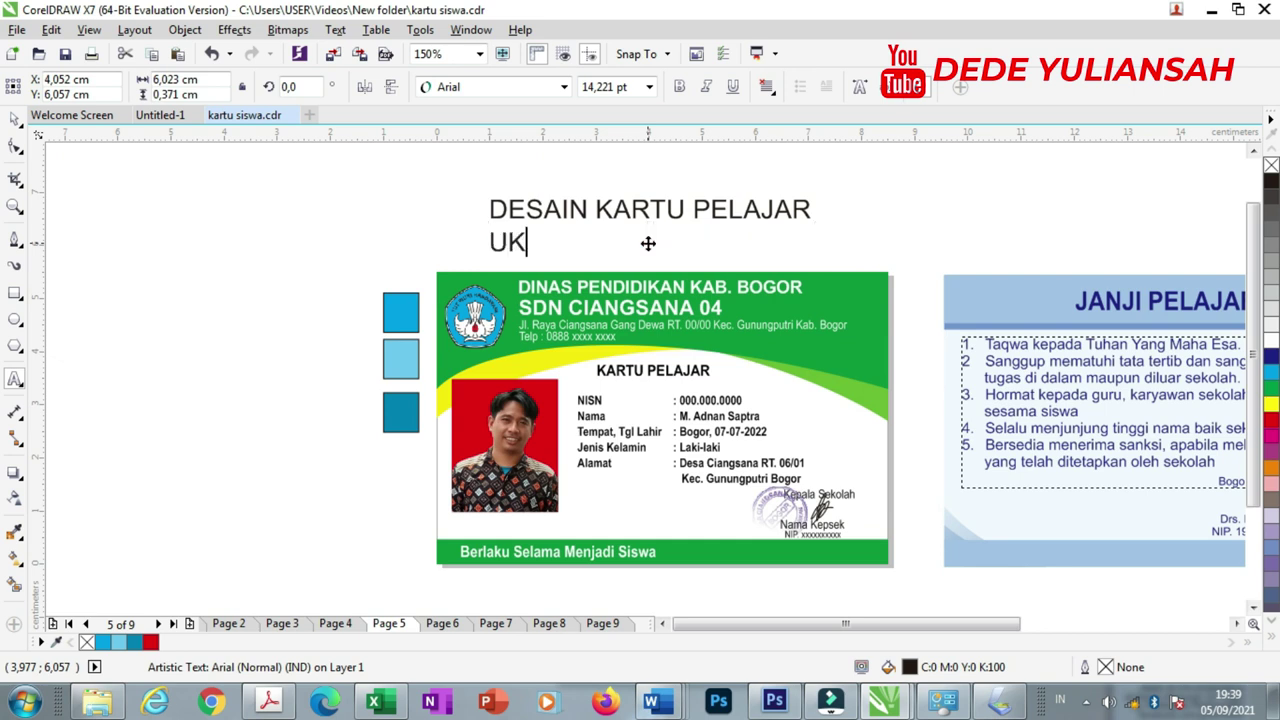
type("UK")
type("AN 8,5 X 5,5 CM")
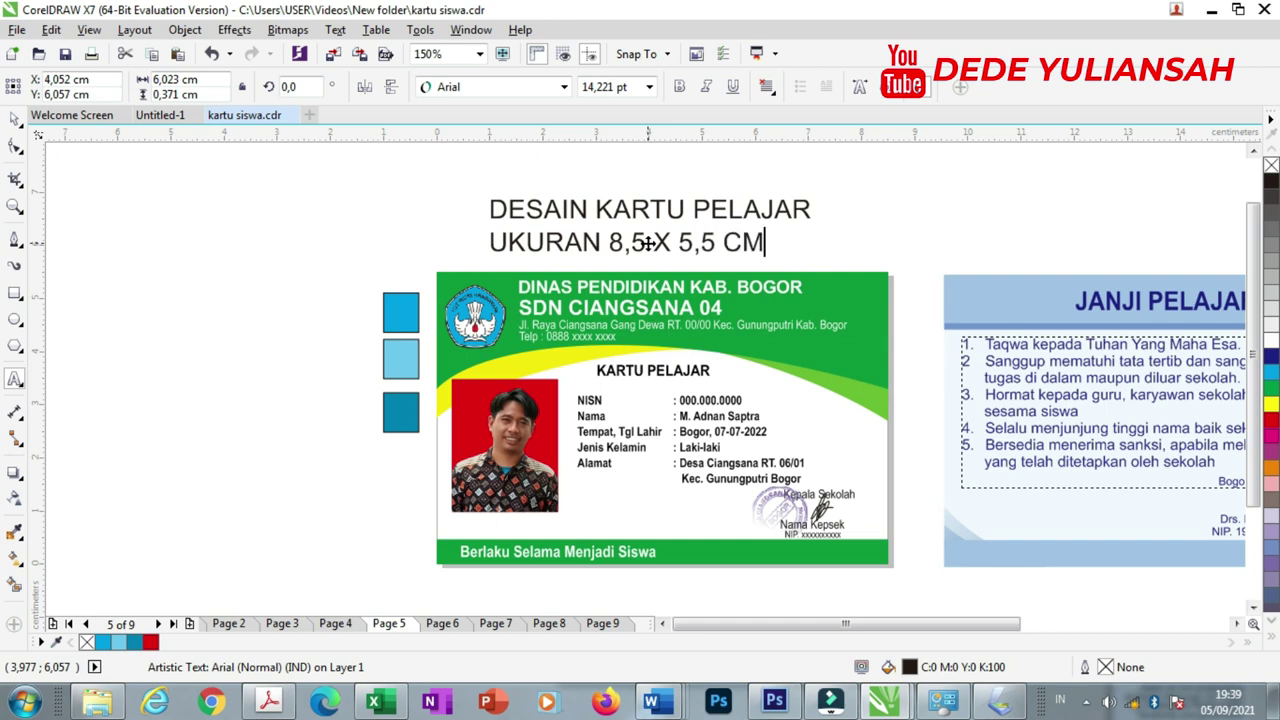
left_click(16, 117)
left_click(274, 220)
scroll(625, 245, "up", 2)
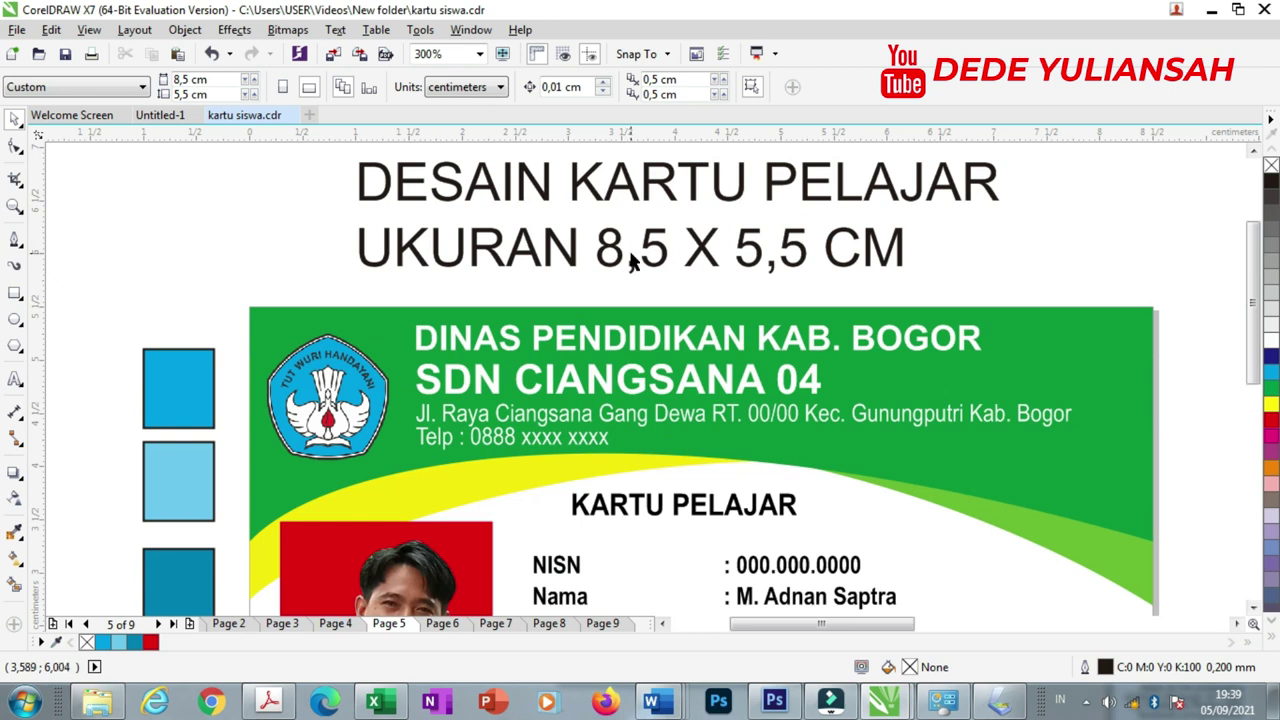
scroll(632, 262, "down", 2)
Copy the title beside the swatches and rewrite it as TINGGAL DIGUNAKAN SESUAI KEBUTUHAN.
left_click(366, 246)
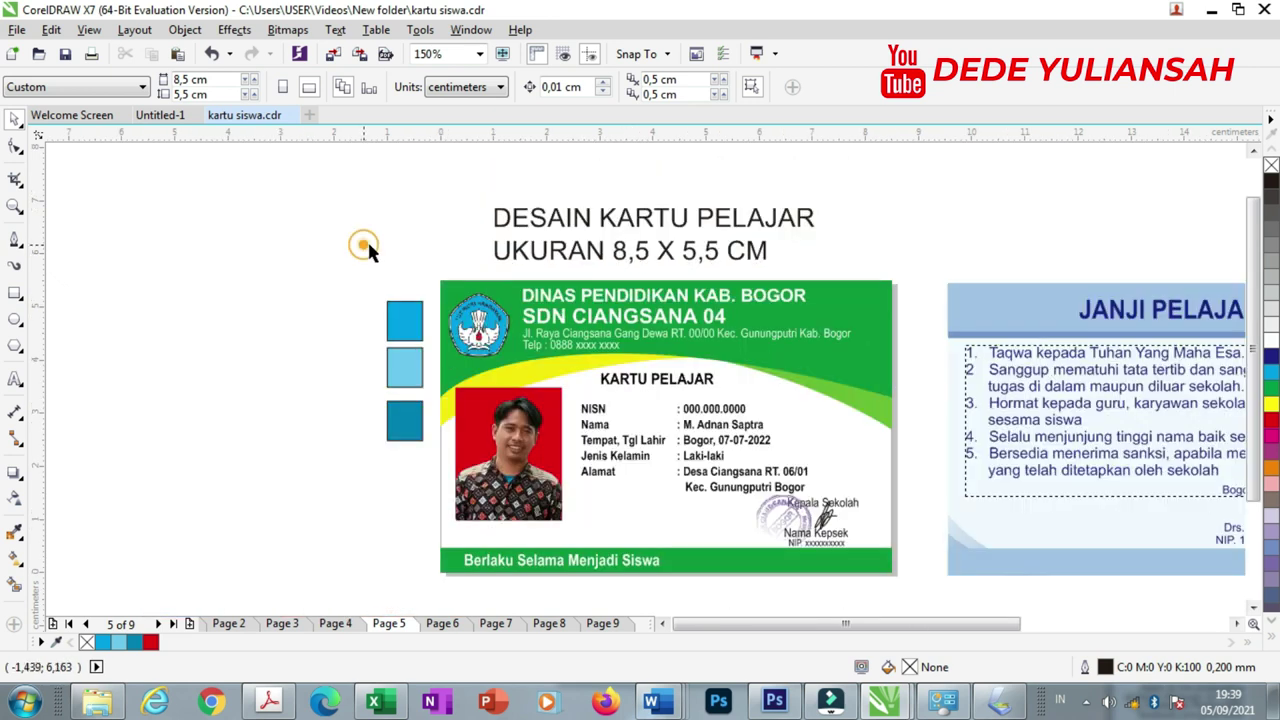
mouse_move(585, 225)
left_mouse_down()
mouse_move(160, 302)
mouse_move(132, 329)
left_mouse_up()
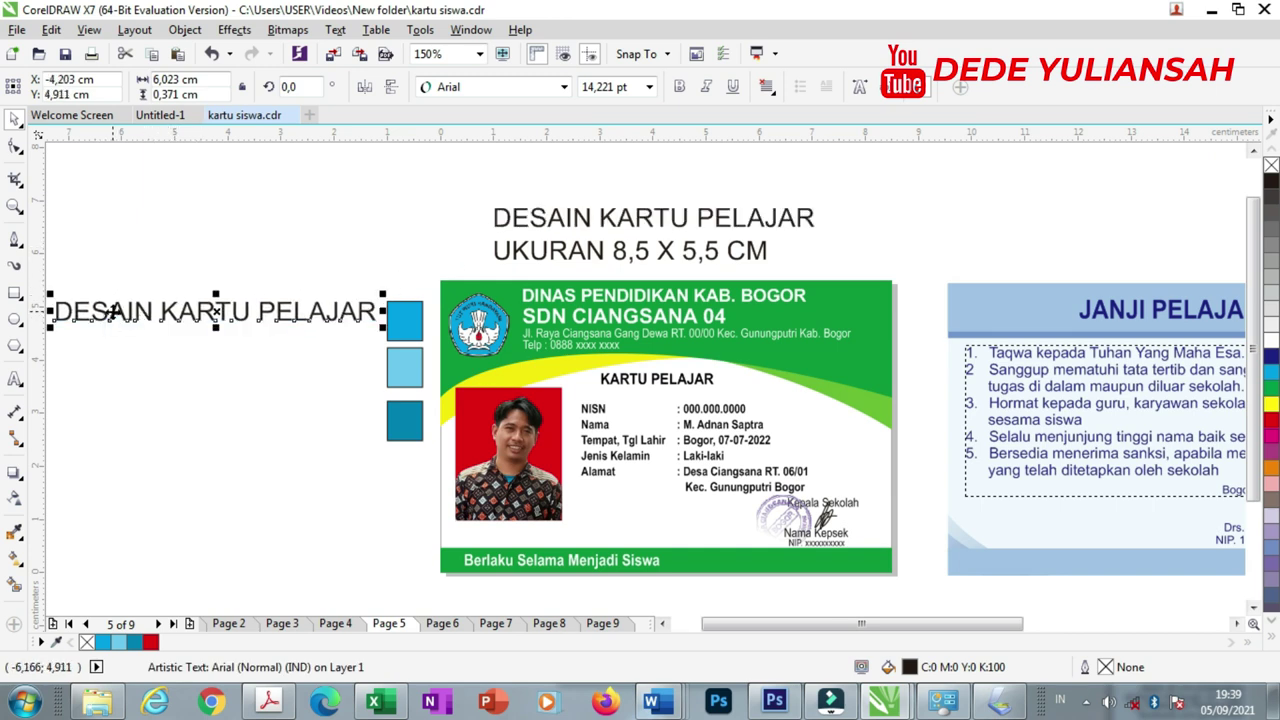
double_click(117, 311)
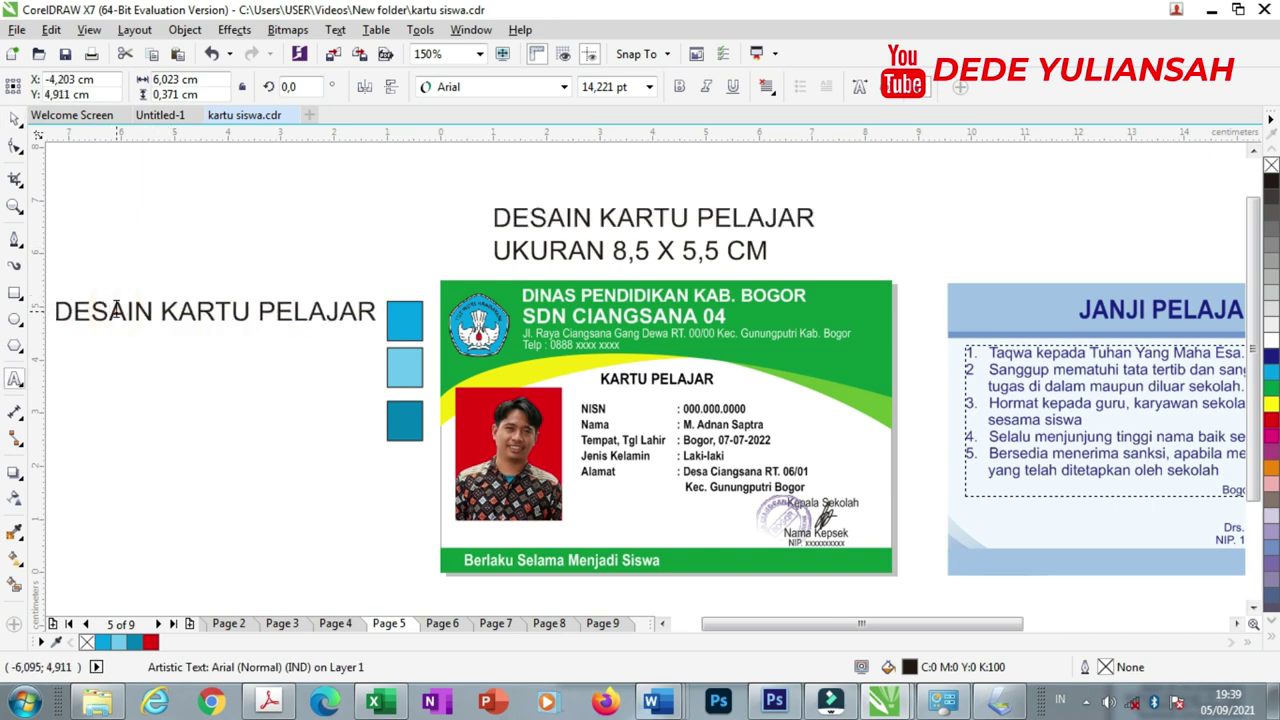
key("ctrl+a")
type("TI")
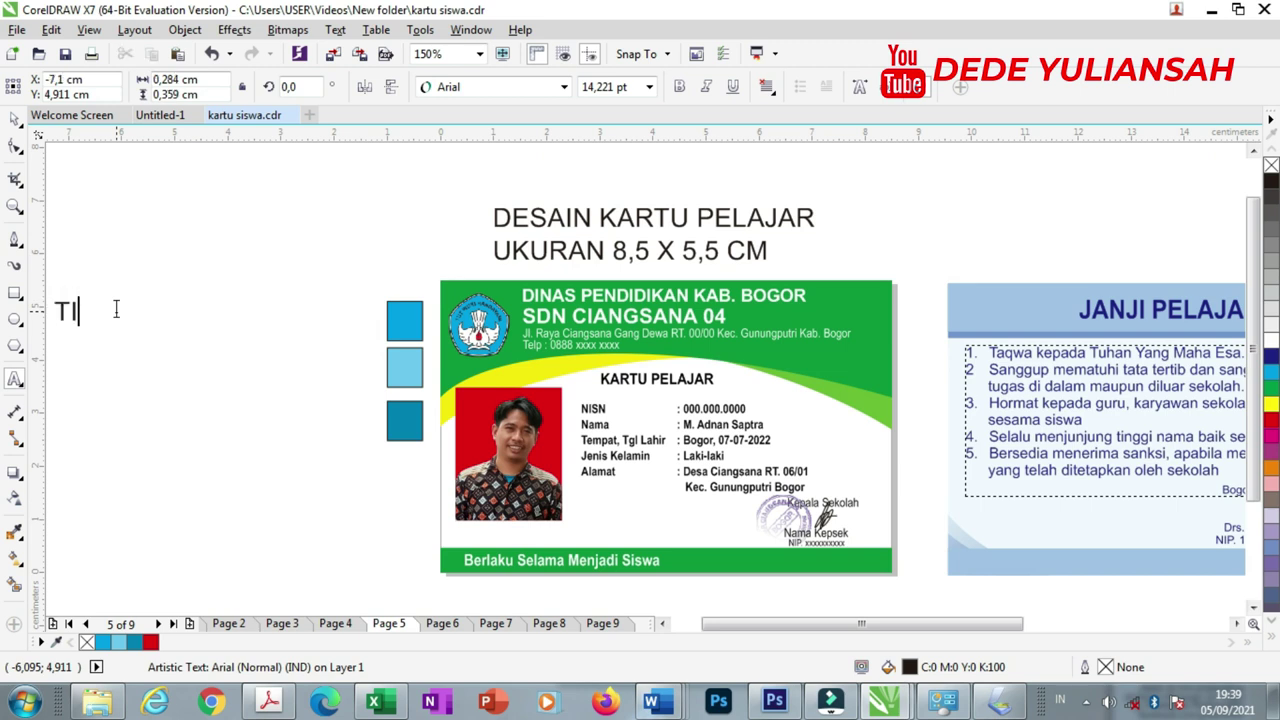
type("NGGAL")
type(" DIG")
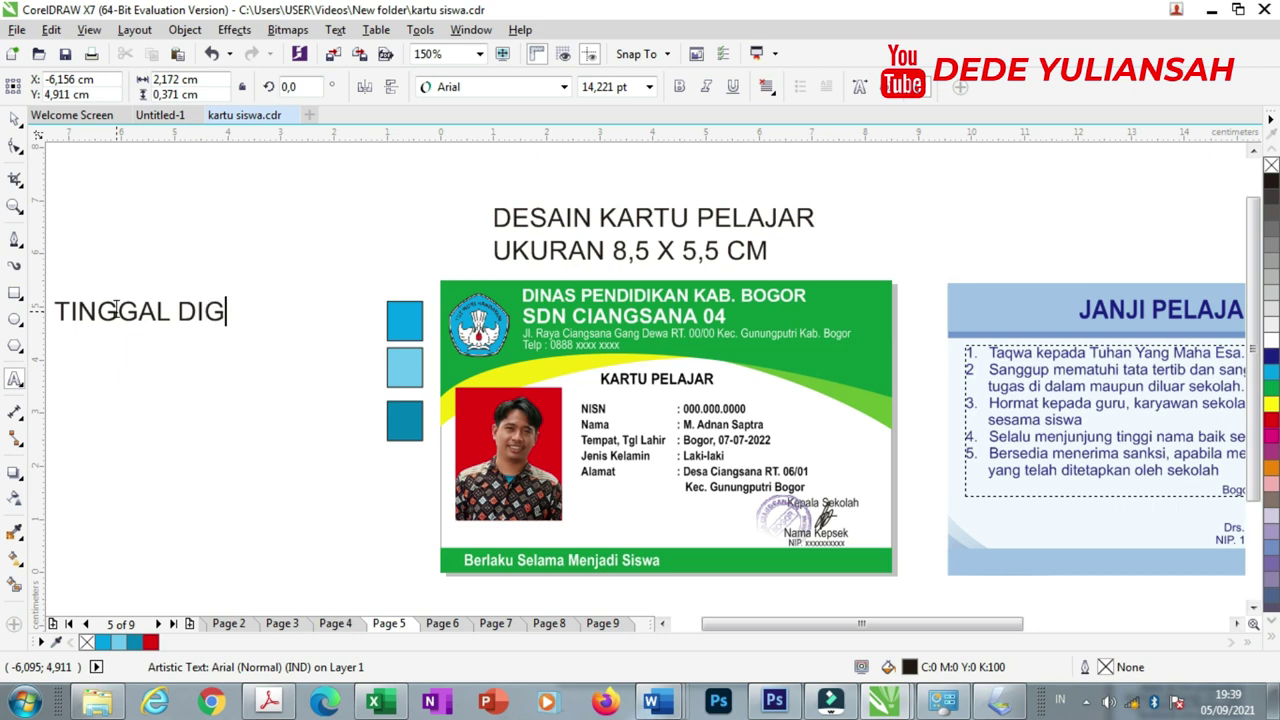
type("UNAKAN")
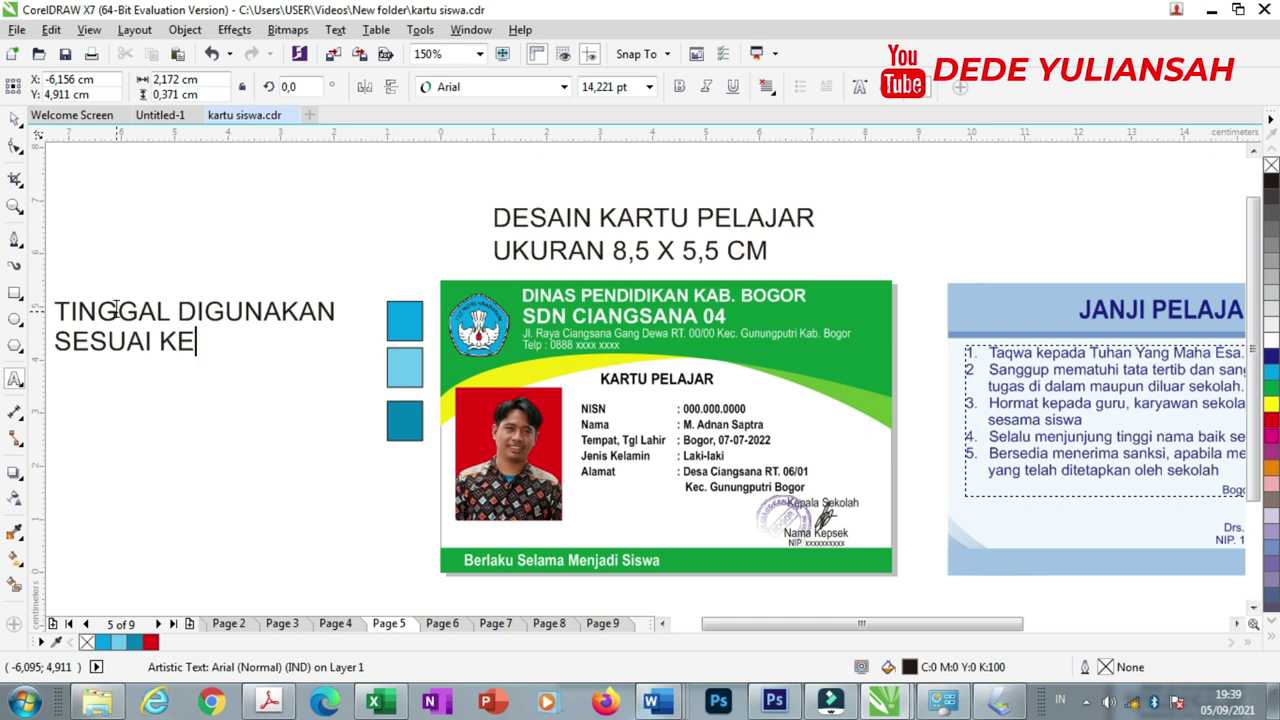
type("TUHAN")
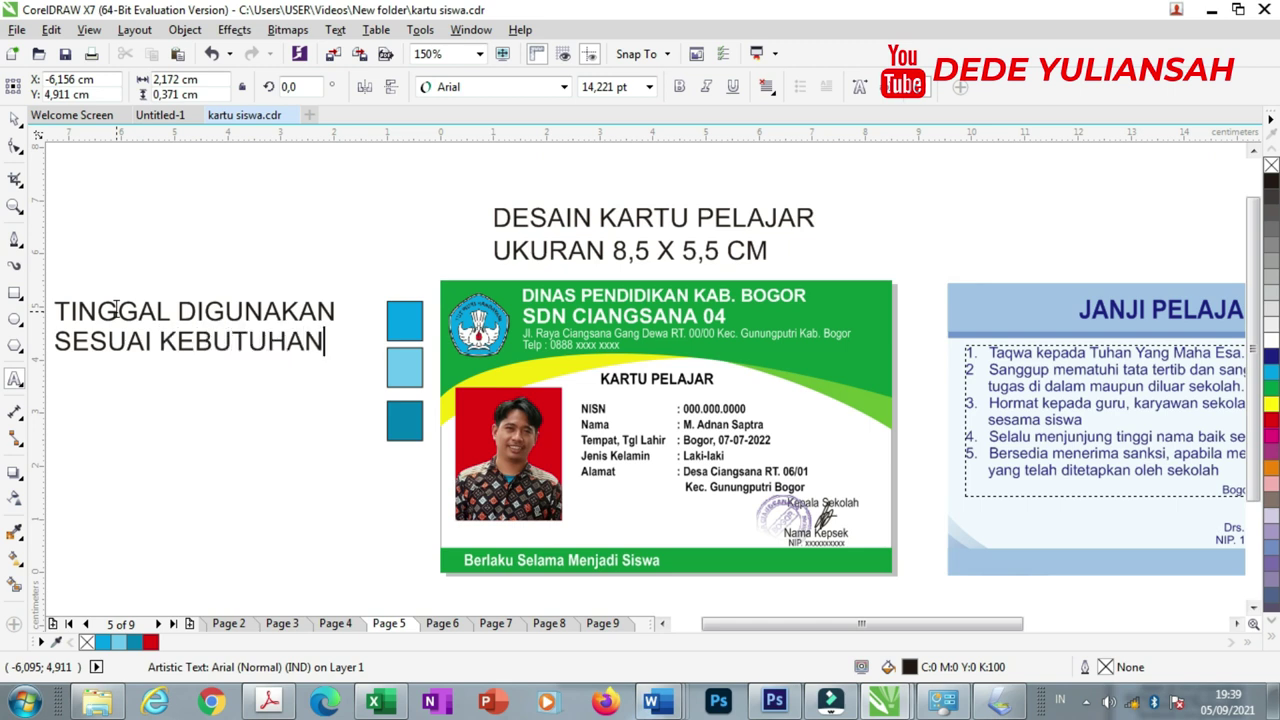
left_click(14, 118)
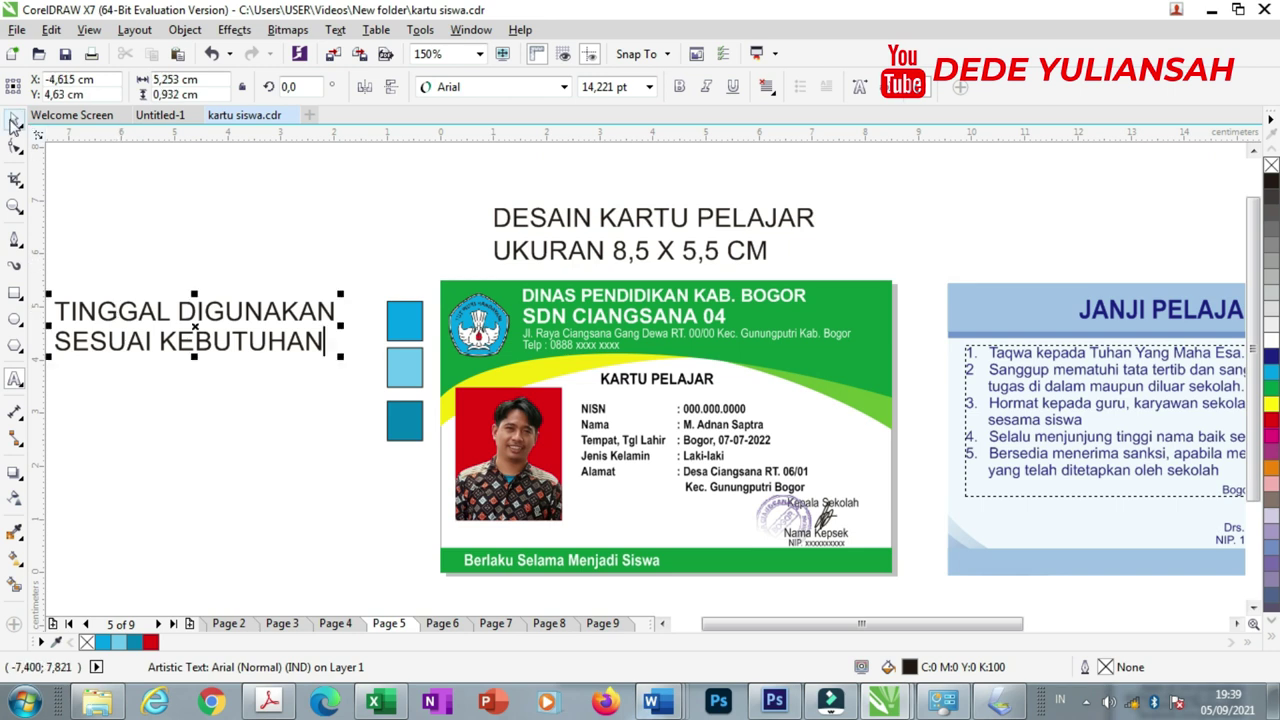
Recolour the card's green header and footer with cyan sampled from the first swatch.
key("F8")
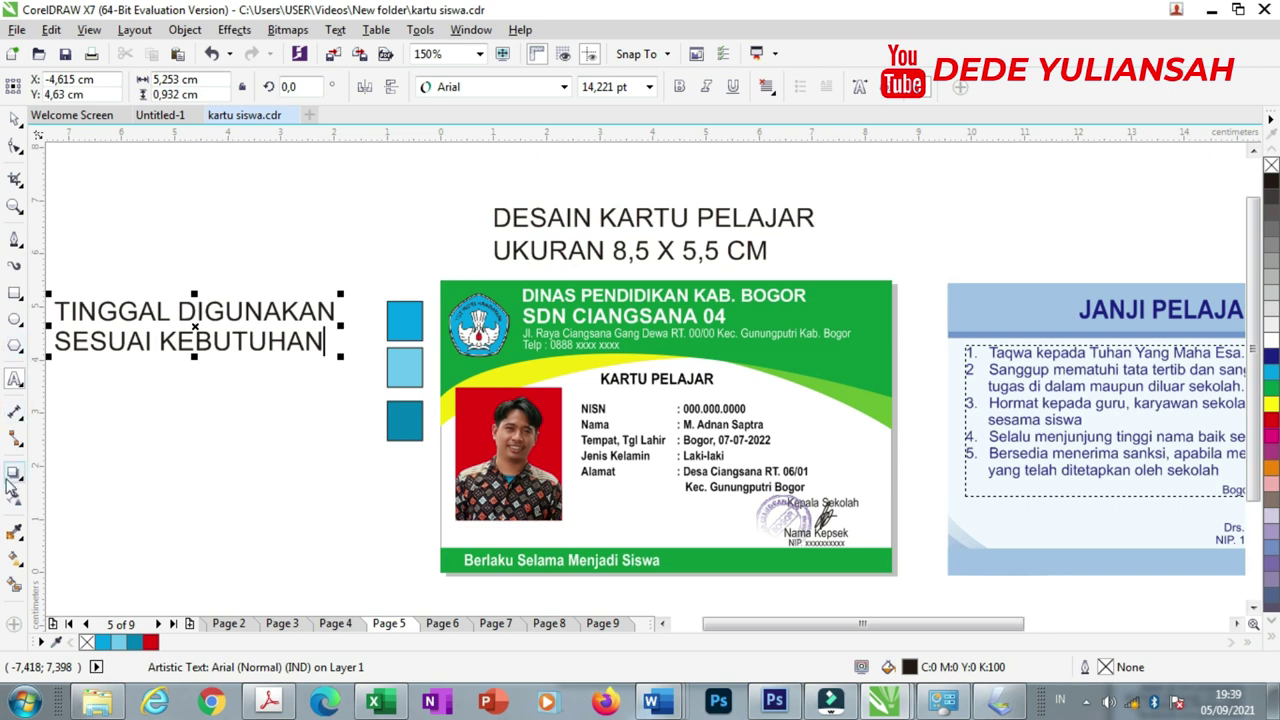
left_click(15, 532)
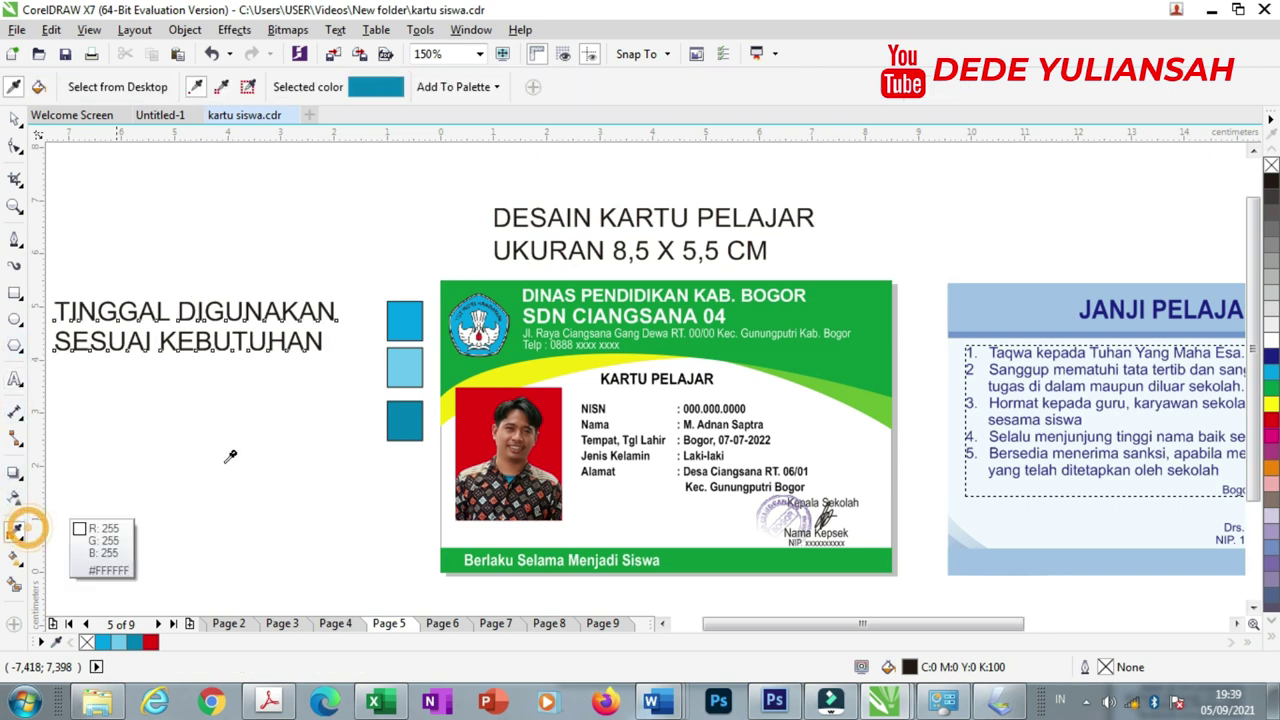
left_click(410, 318)
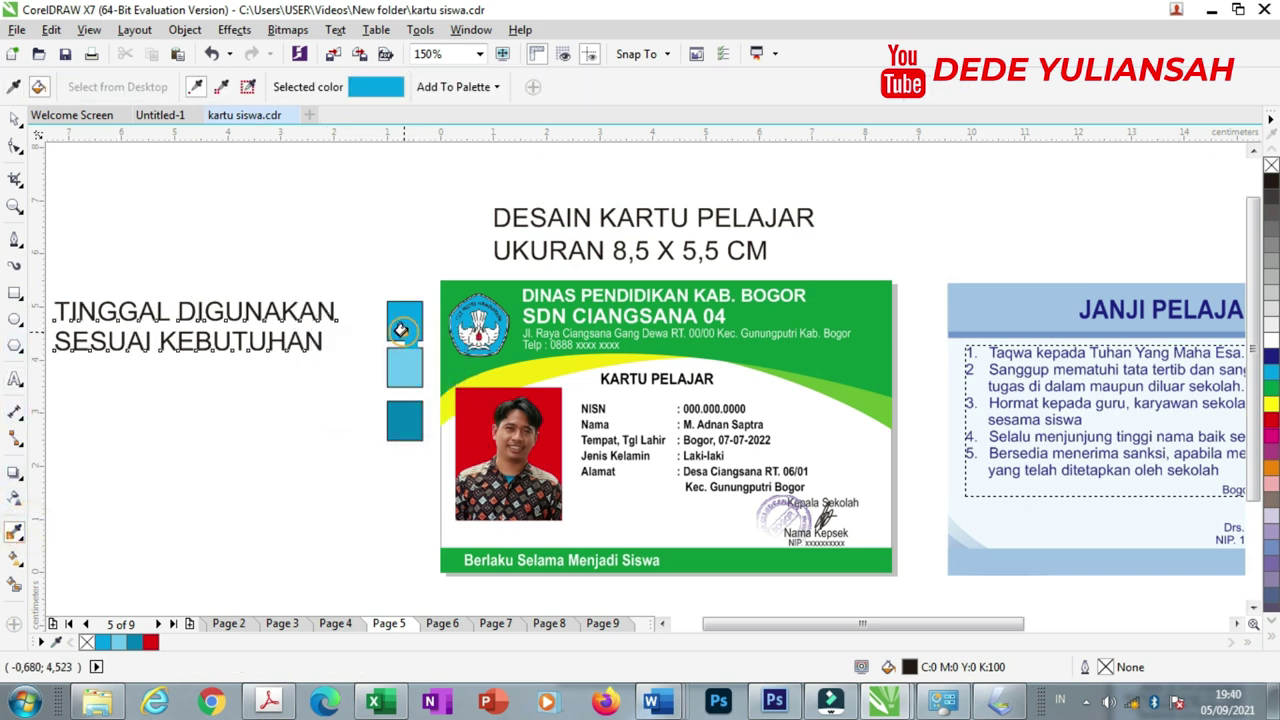
left_click(445, 287)
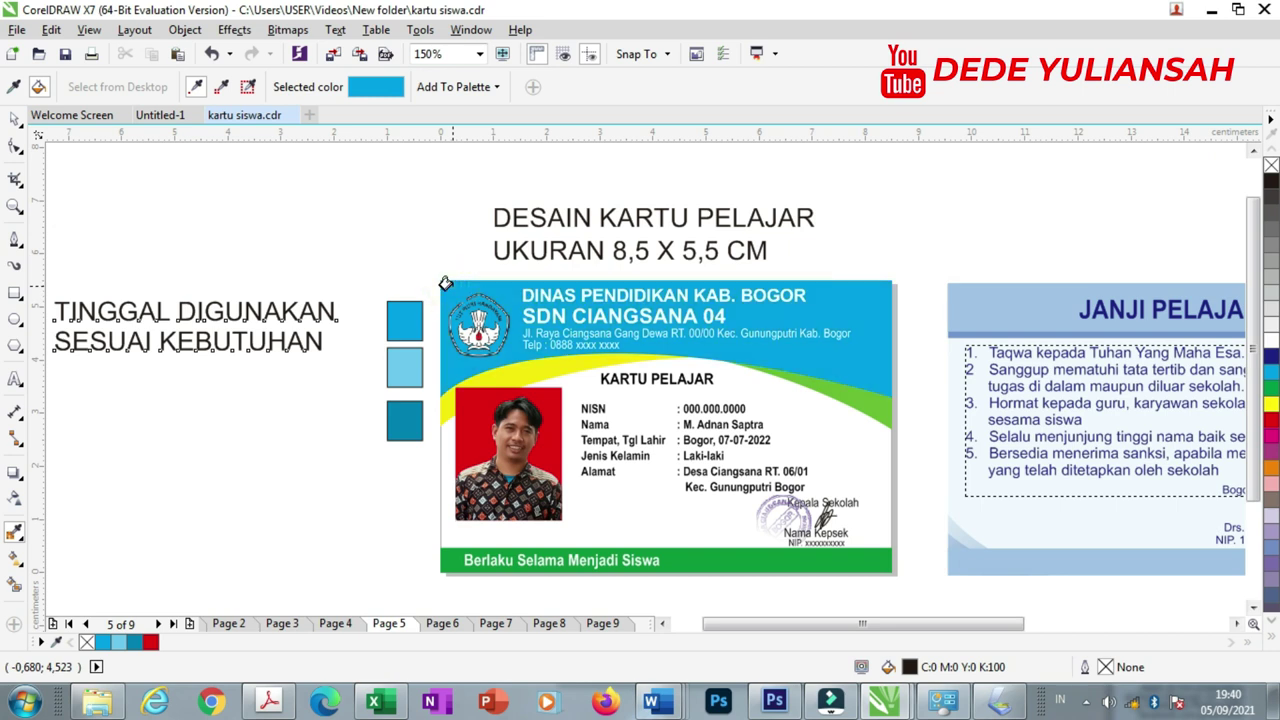
left_click(705, 556)
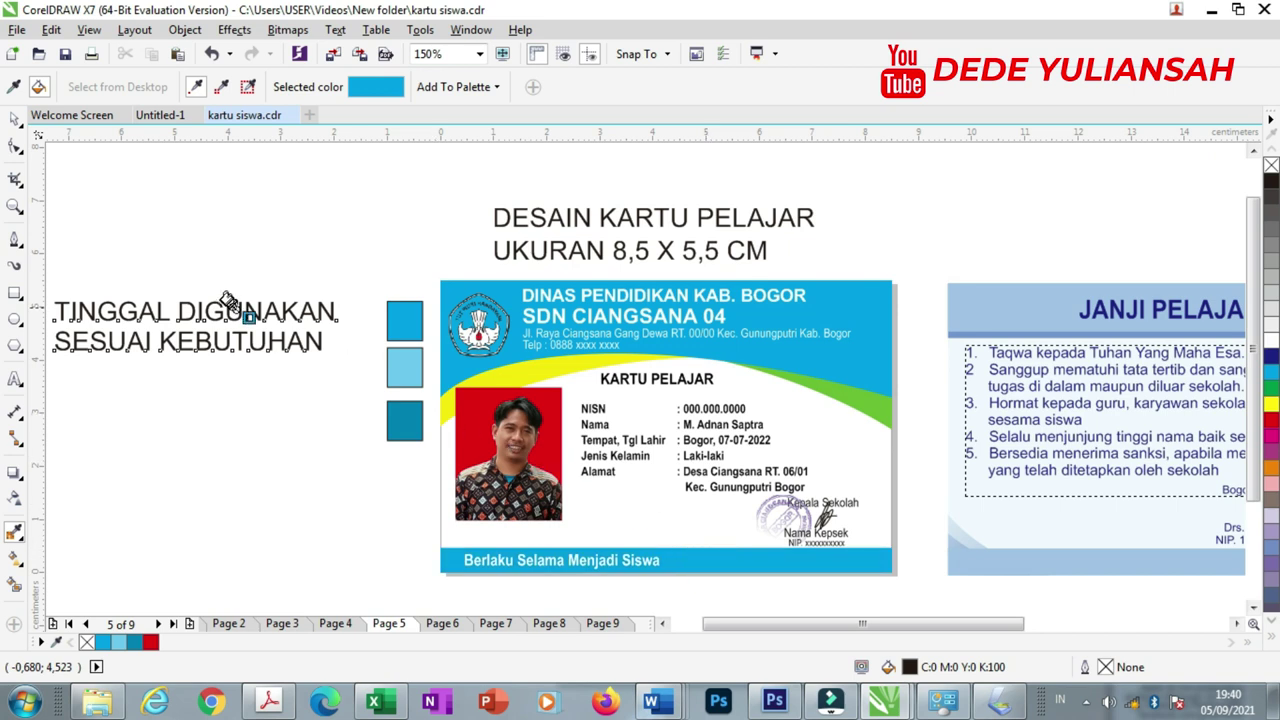
Recolour the yellow swoosh band with light cyan sampled from the second swatch.
left_click(13, 88)
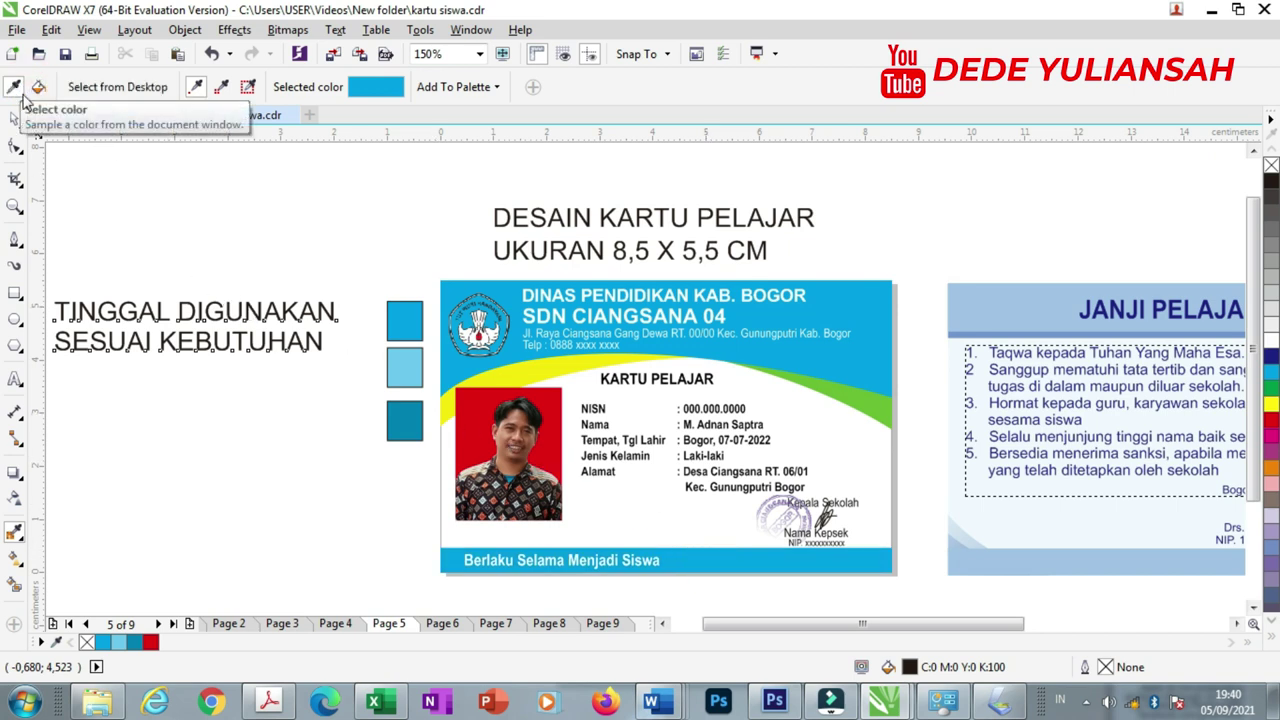
left_click(400, 364)
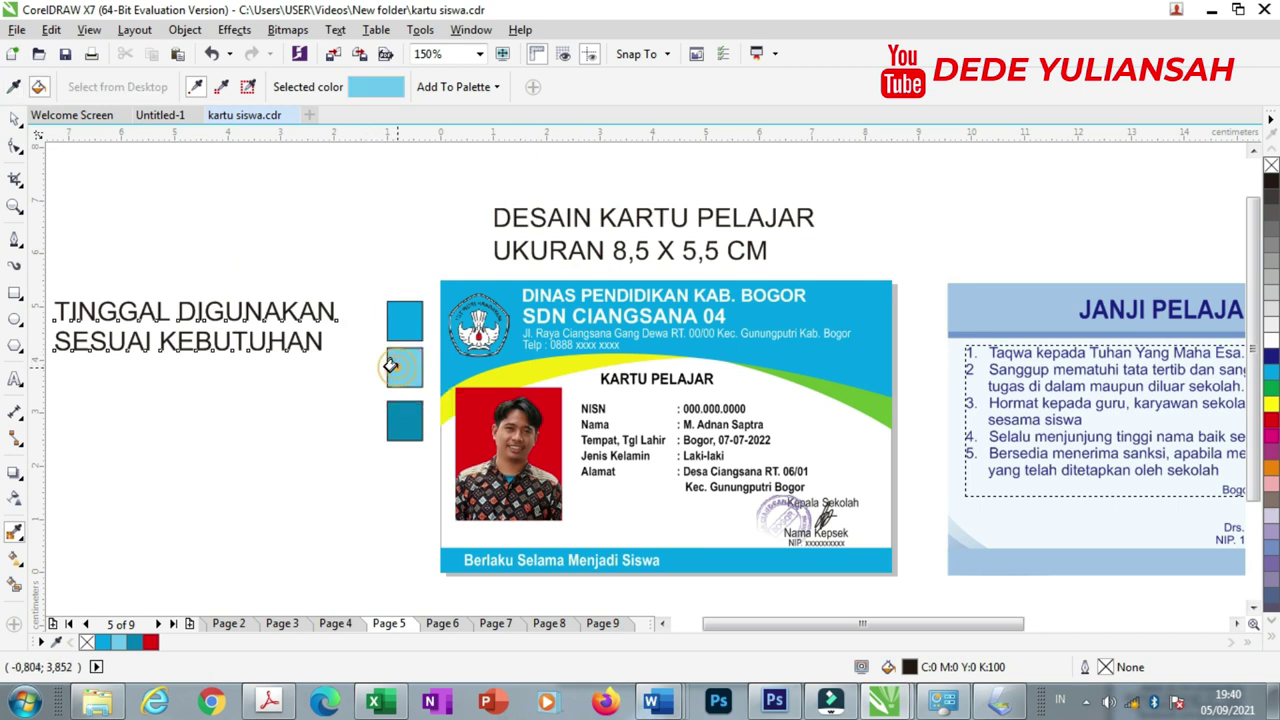
left_click(515, 365)
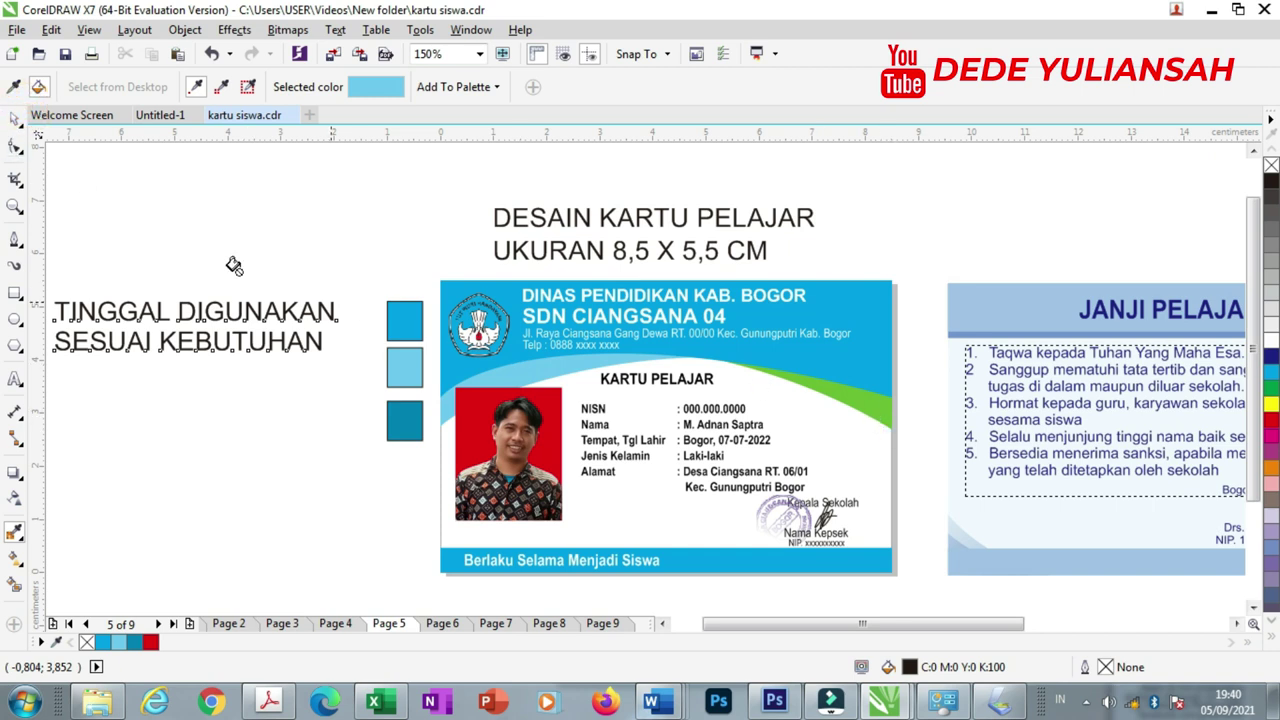
left_click(15, 118)
Undo the accidental change, then fill the green swoosh inside the PowerClip with light blue.
left_click(900, 397)
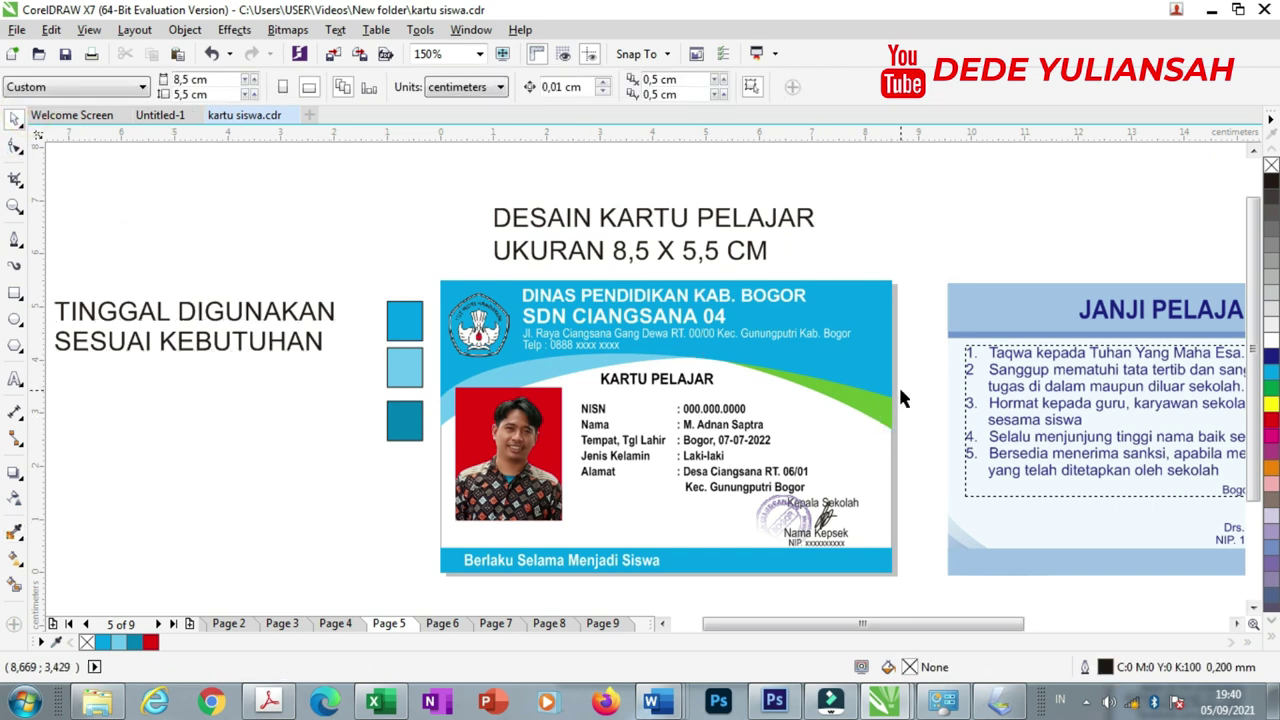
key("ctrl+z")
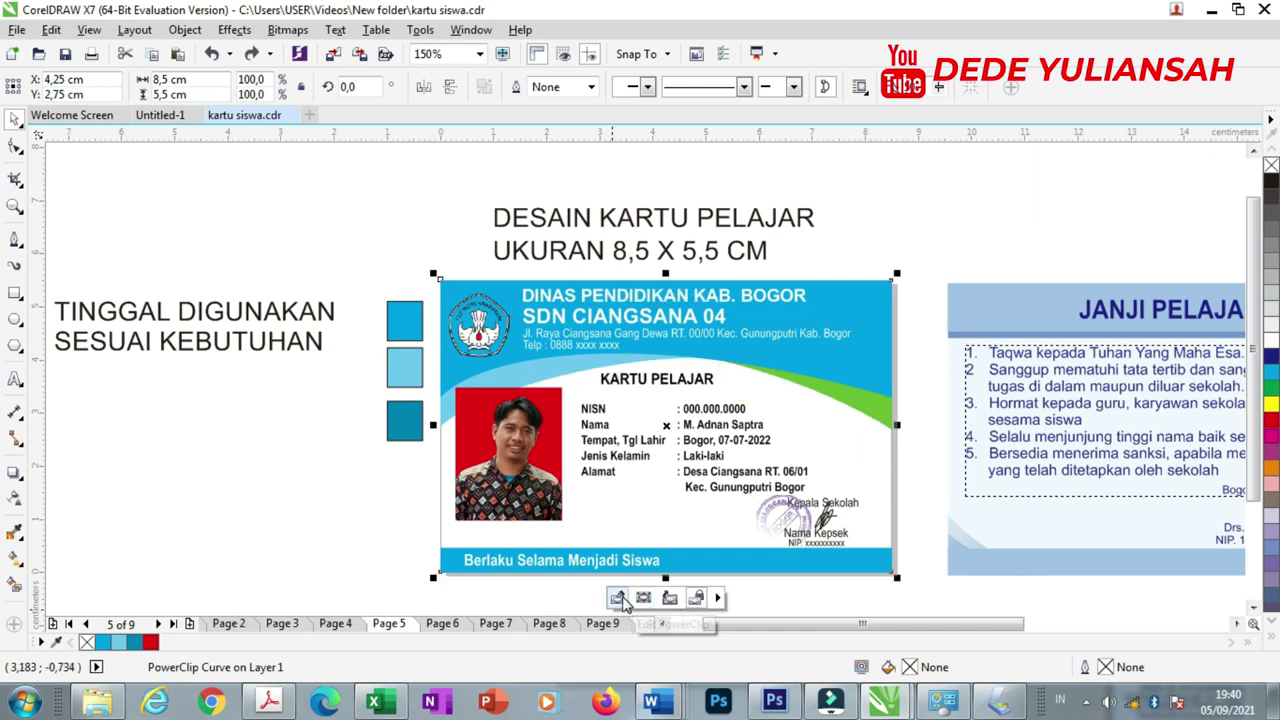
left_click(620, 597)
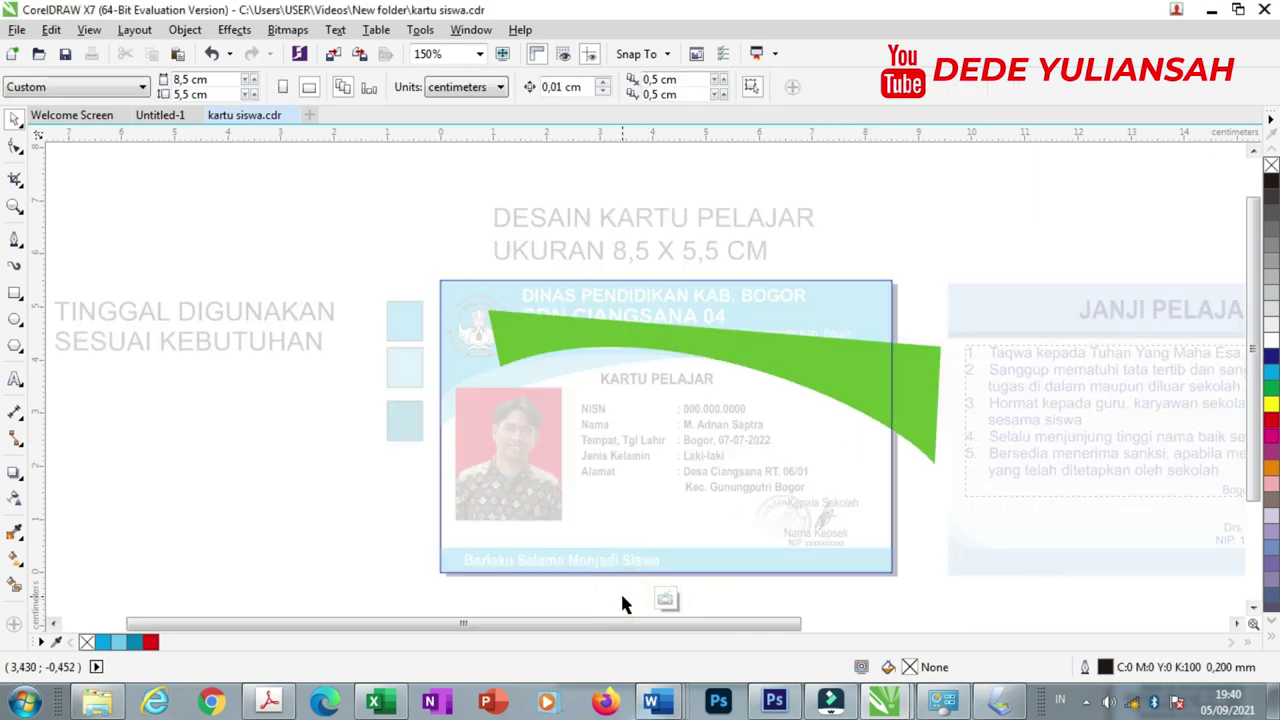
left_click(820, 376)
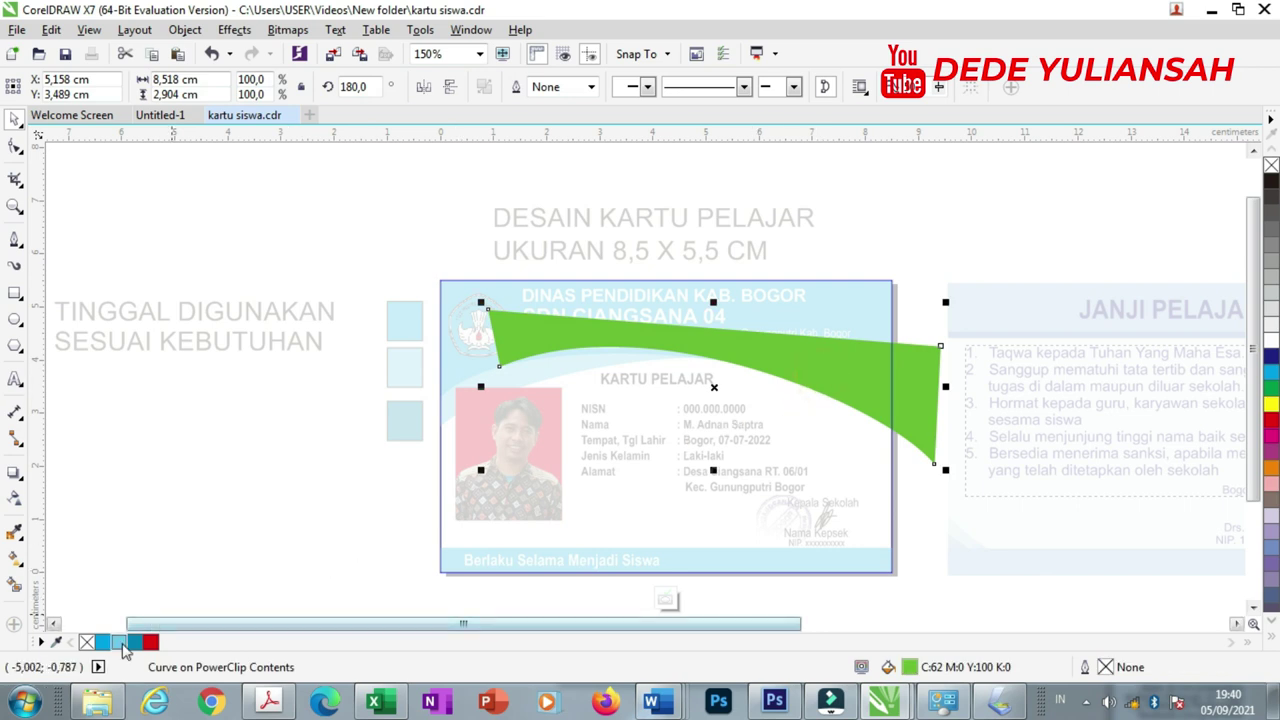
left_click(132, 641)
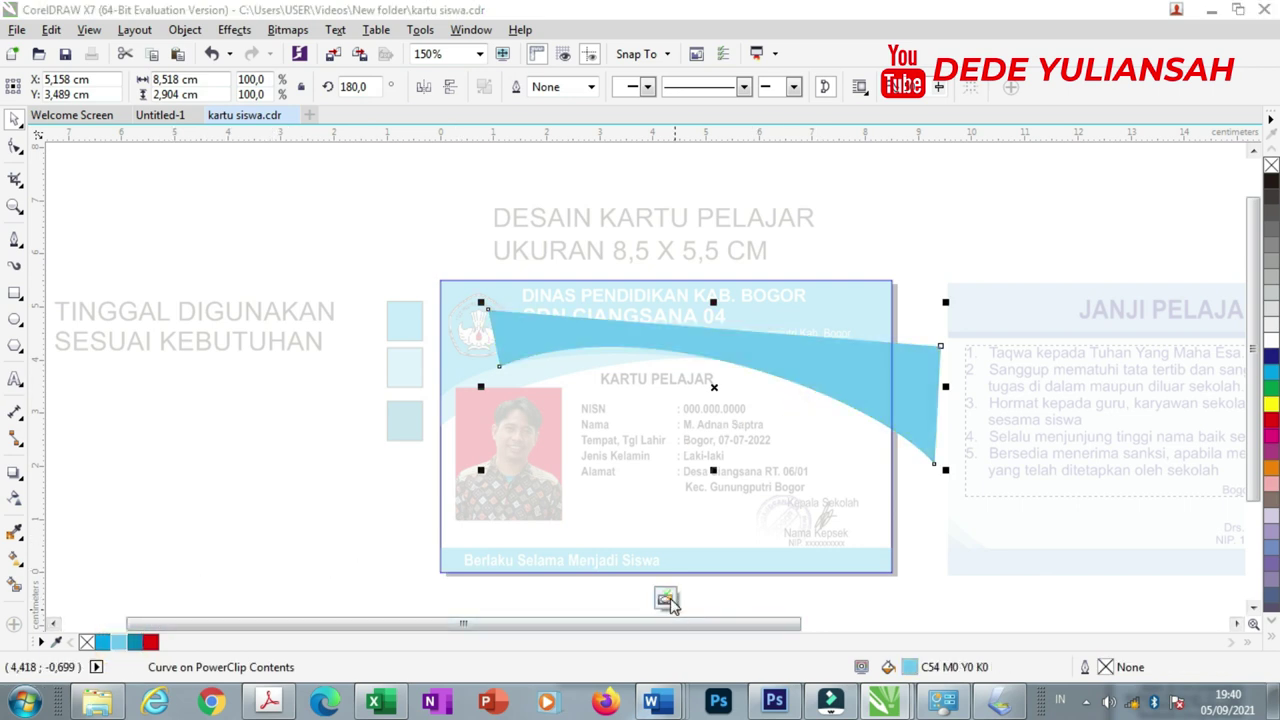
left_click(666, 599)
left_click(288, 494)
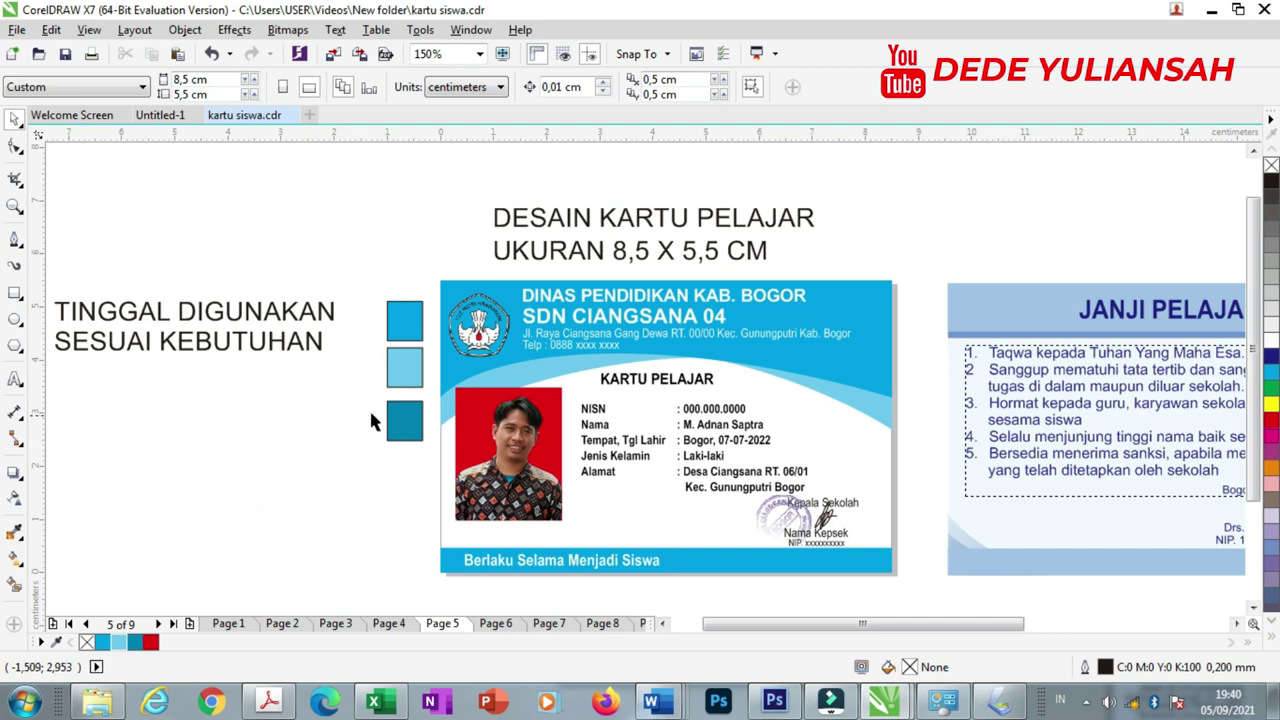
Replace the school name SDN CIANGSANA 04 with SMK GENERASI MANDIRI.
scroll(700, 305, "up", 2)
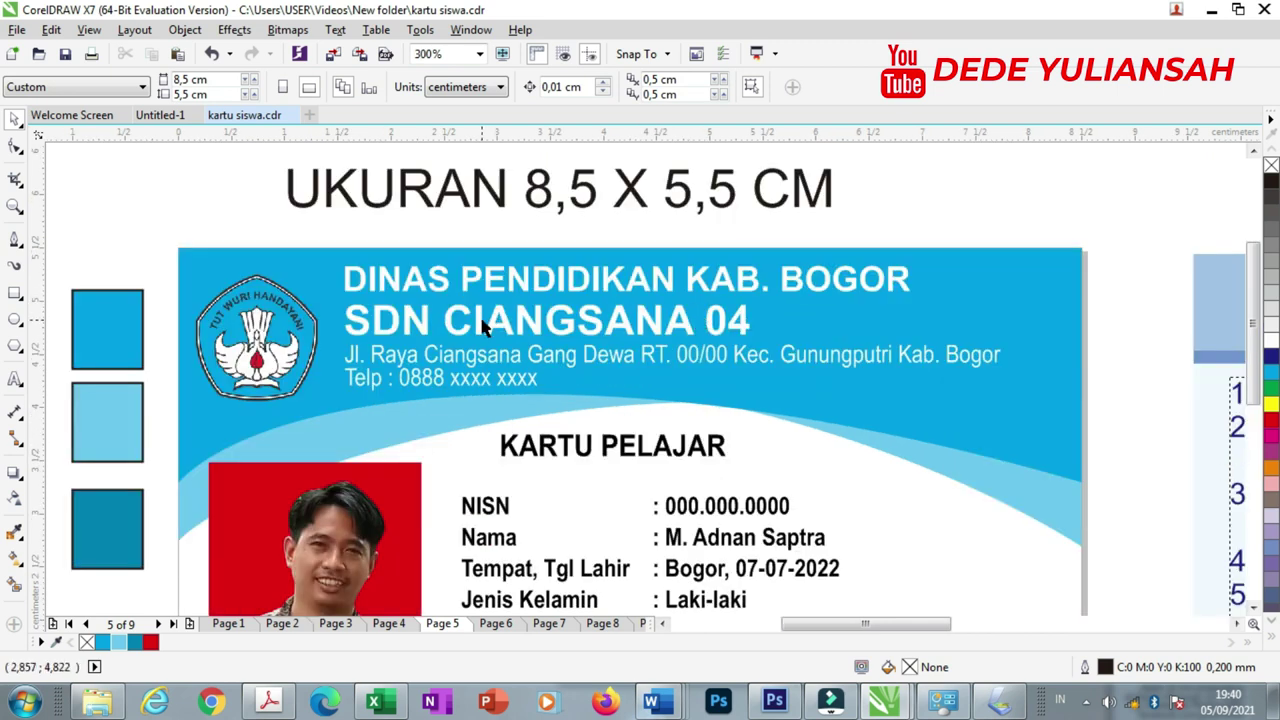
scroll(483, 325, "down", 2)
left_click(483, 325)
double_click(481, 320)
key("ctrl+a")
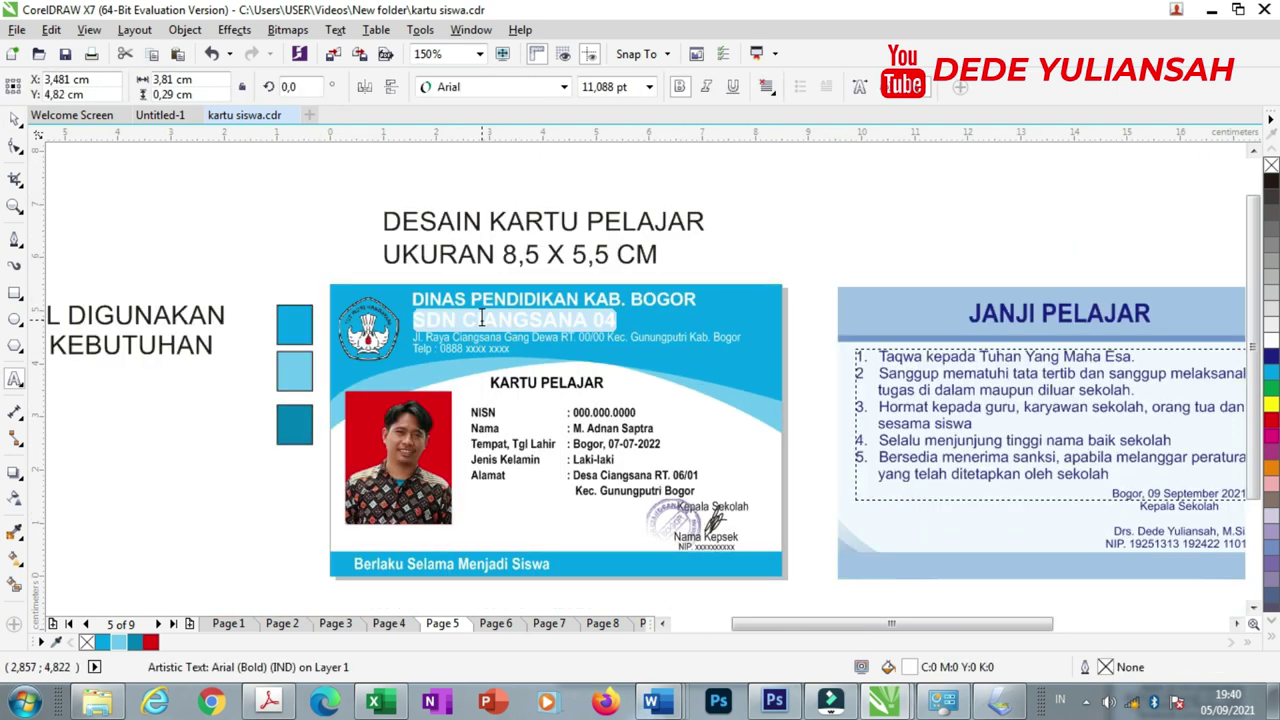
type("SMK G")
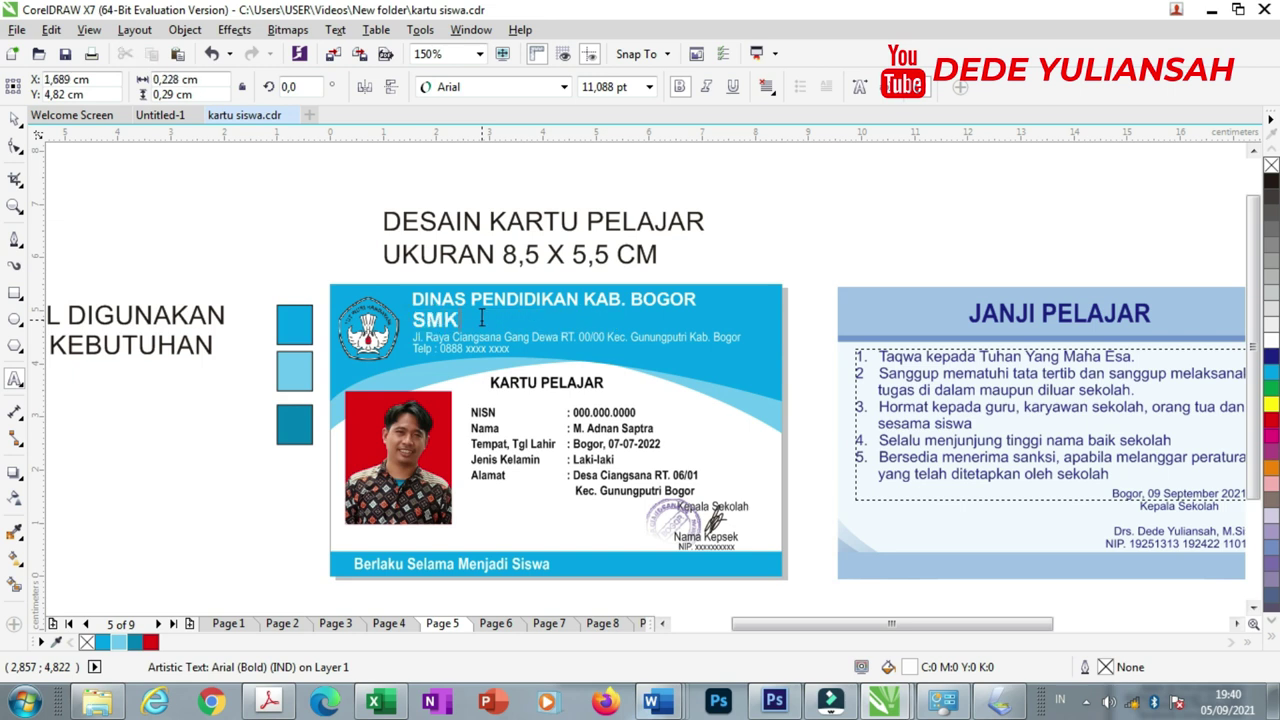
type("ENERASI MANDIRI")
key("Escape")
Replace the old Ciangsana address line with the new school's address.
left_click(446, 340)
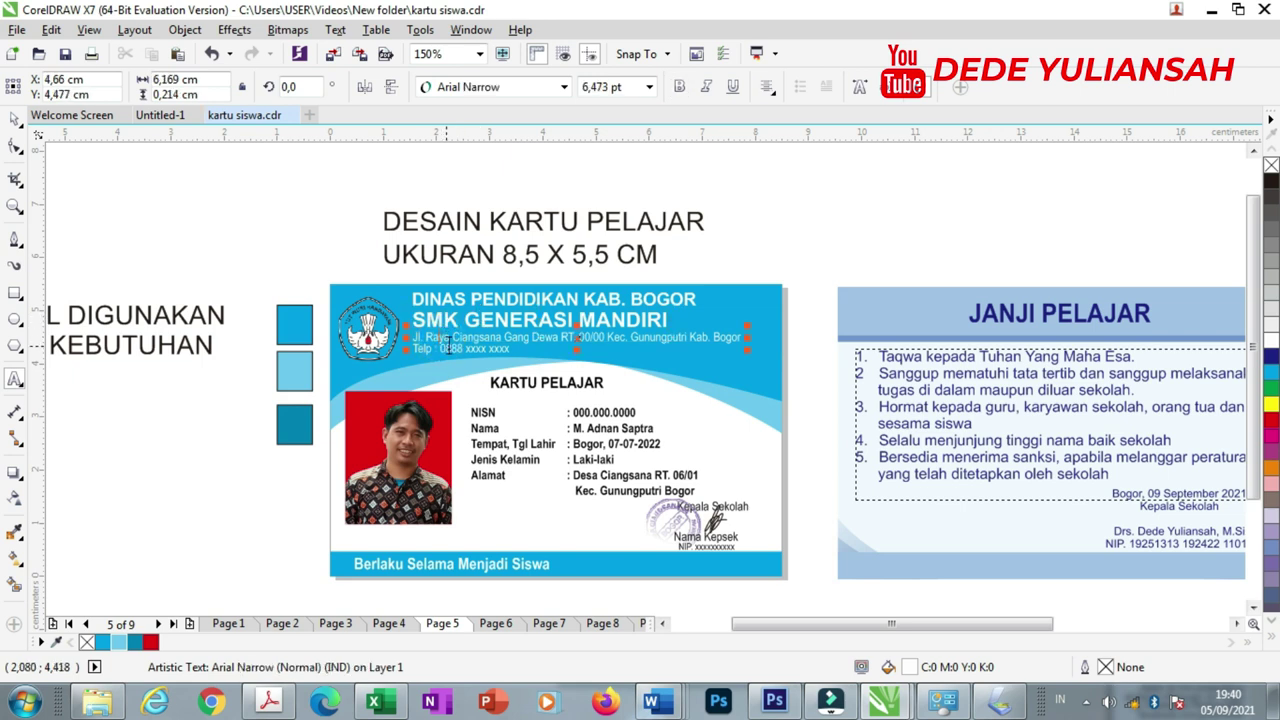
triple_click(449, 344)
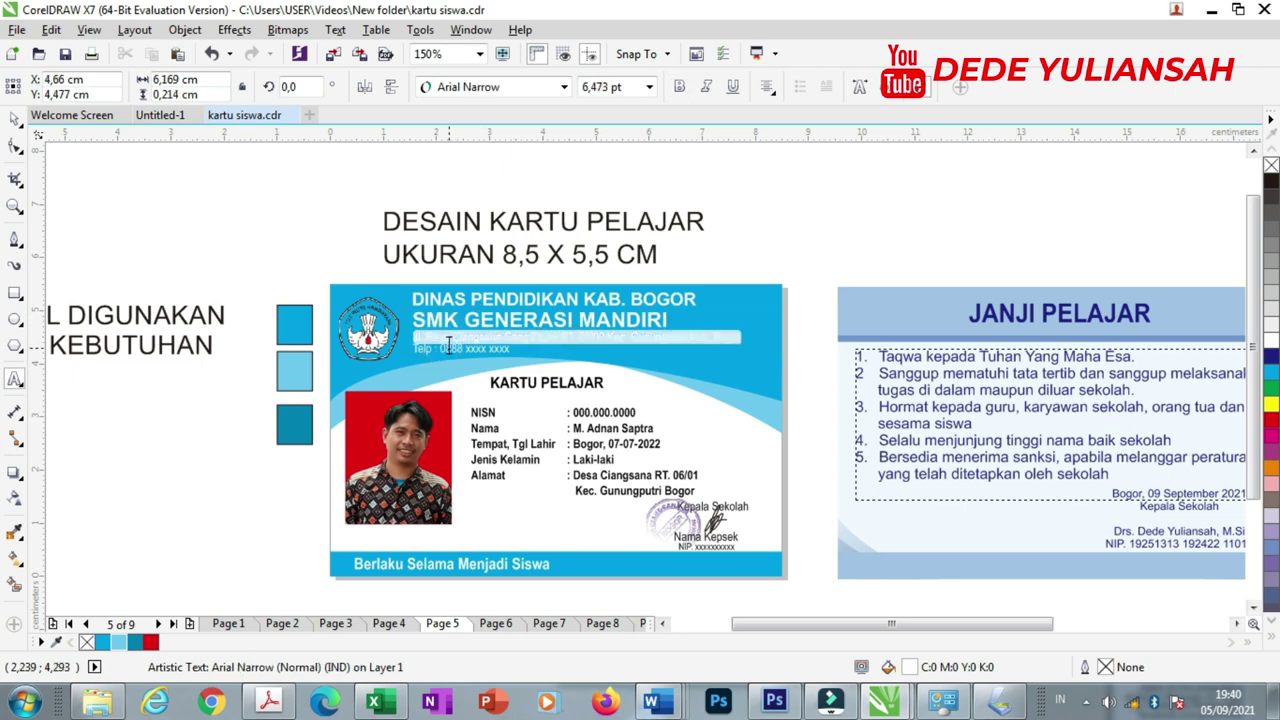
key("Delete")
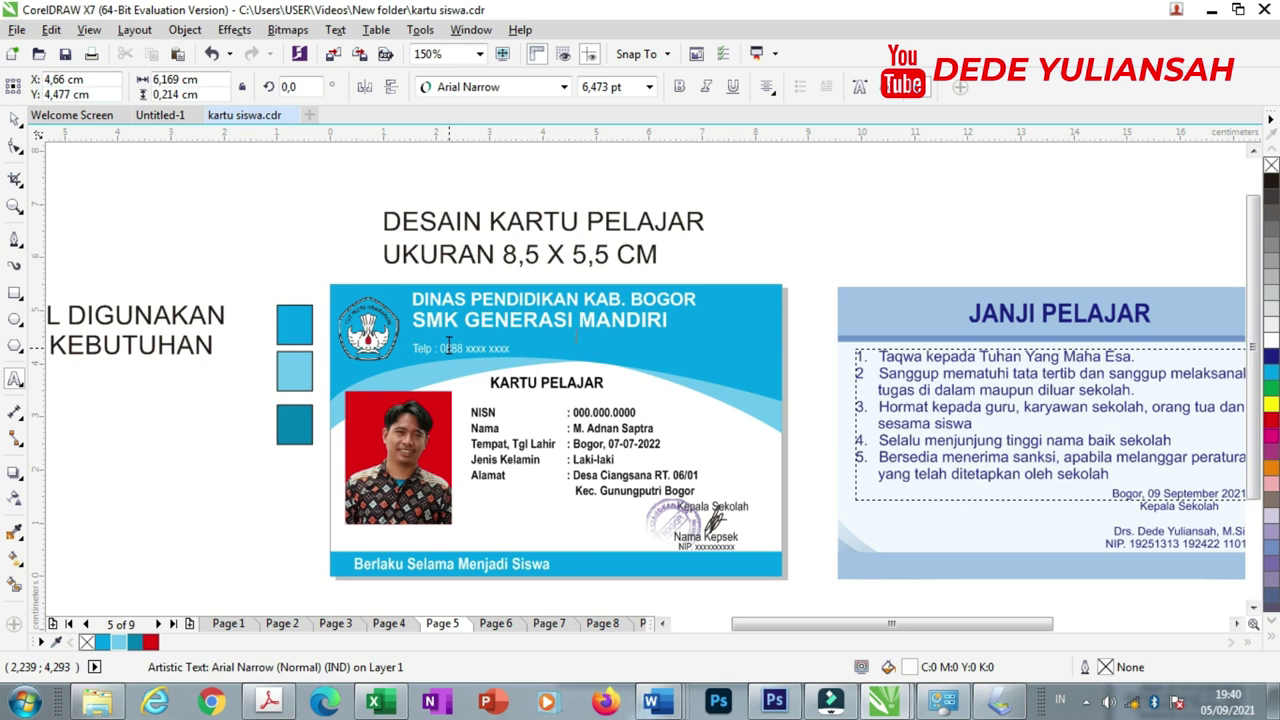
type("JL. R")
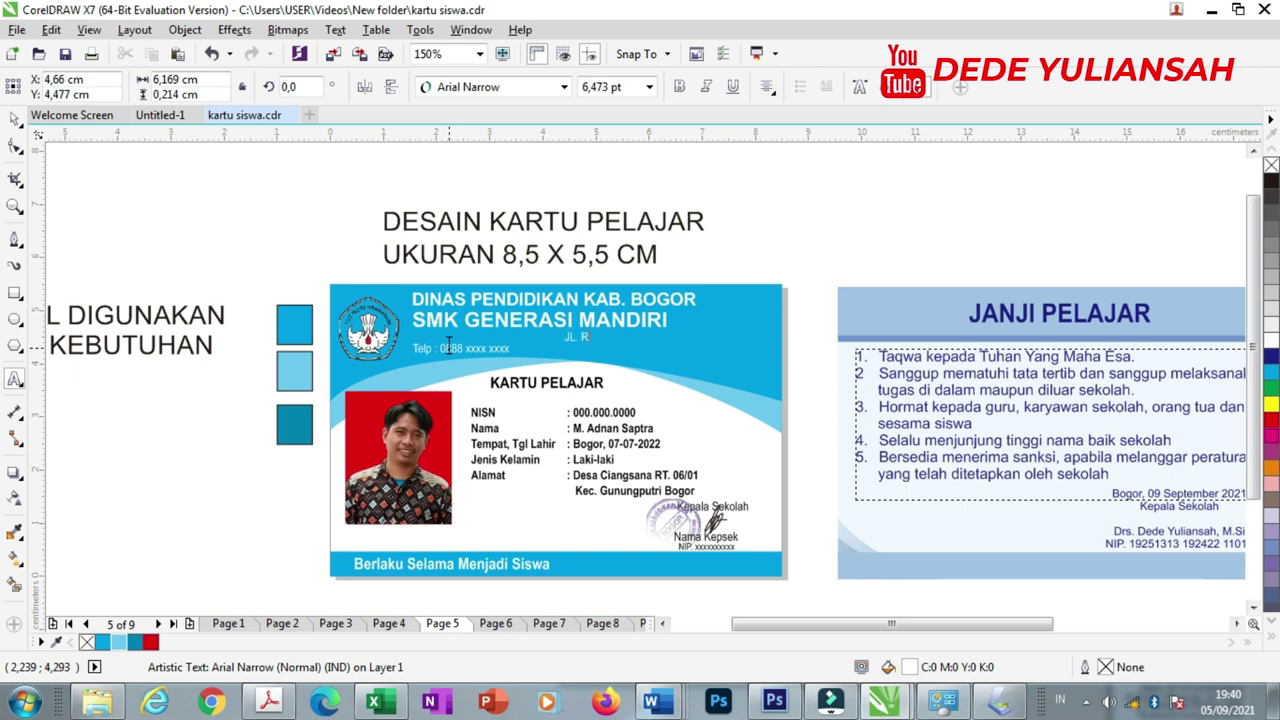
key("Caps_Lock")
type("Wanaherang RT. 06/01")
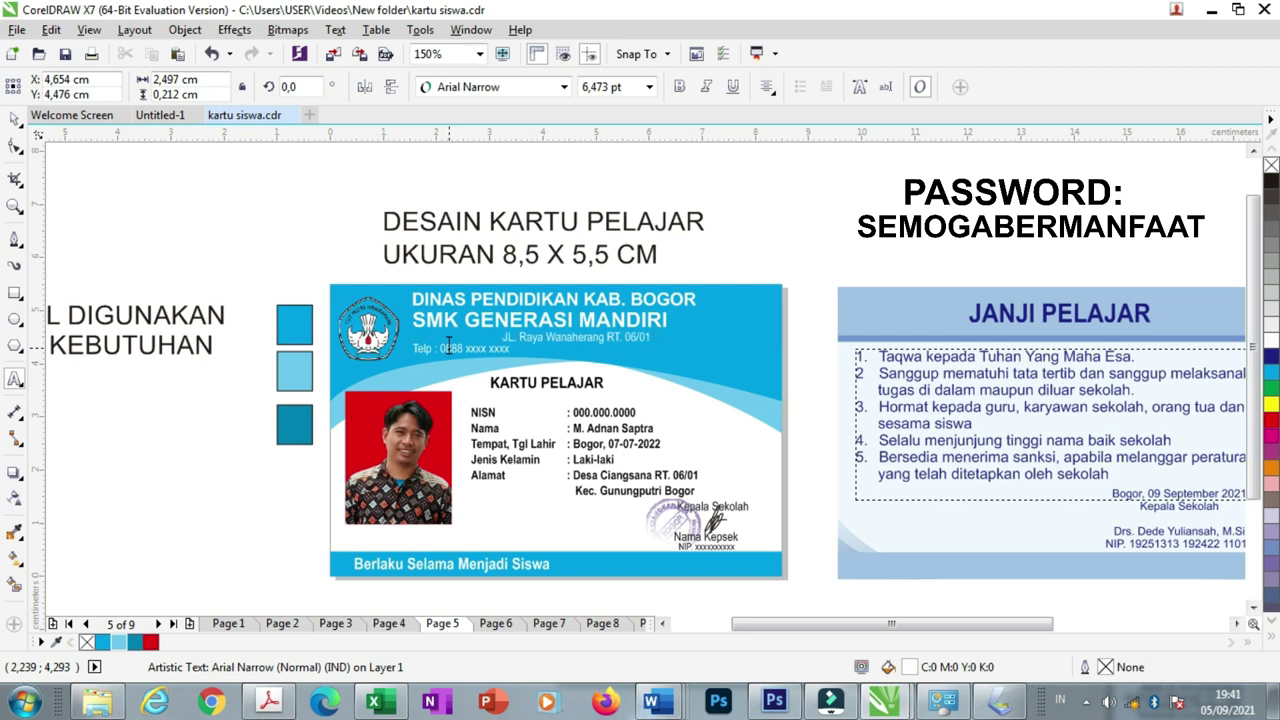
type(" Desa Wanaherang Gunungputri")
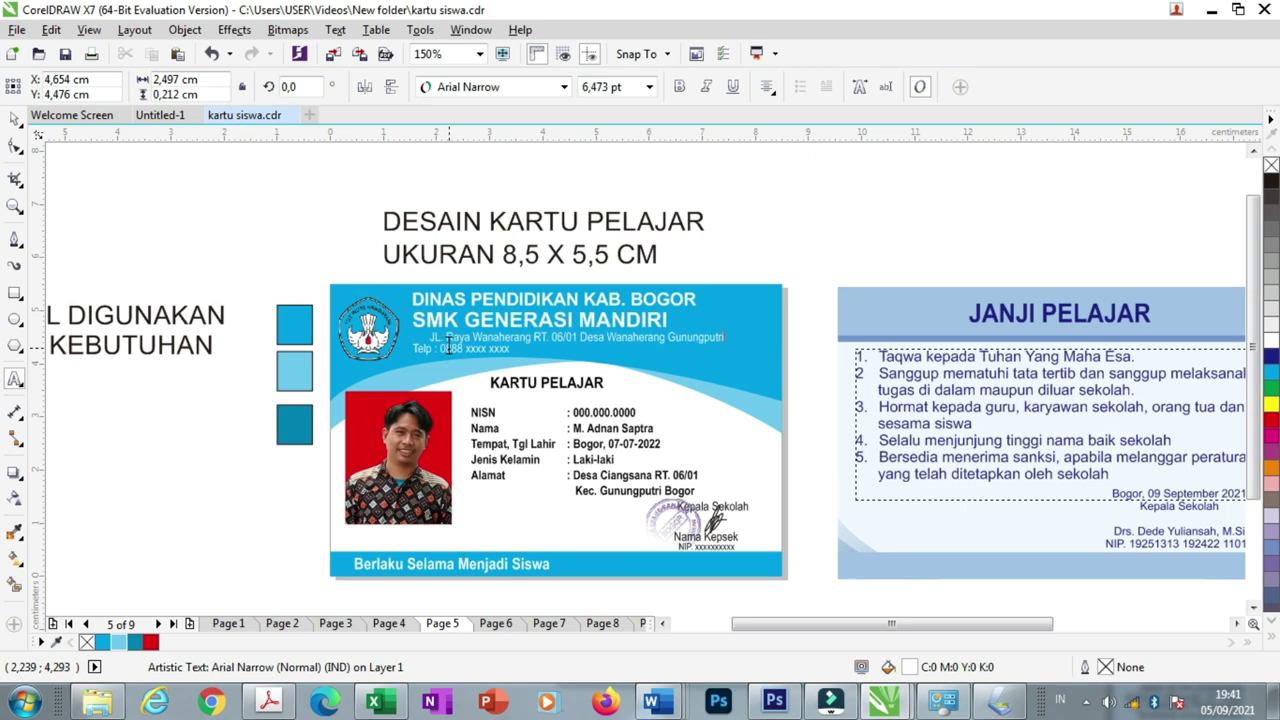
left_click(15, 118)
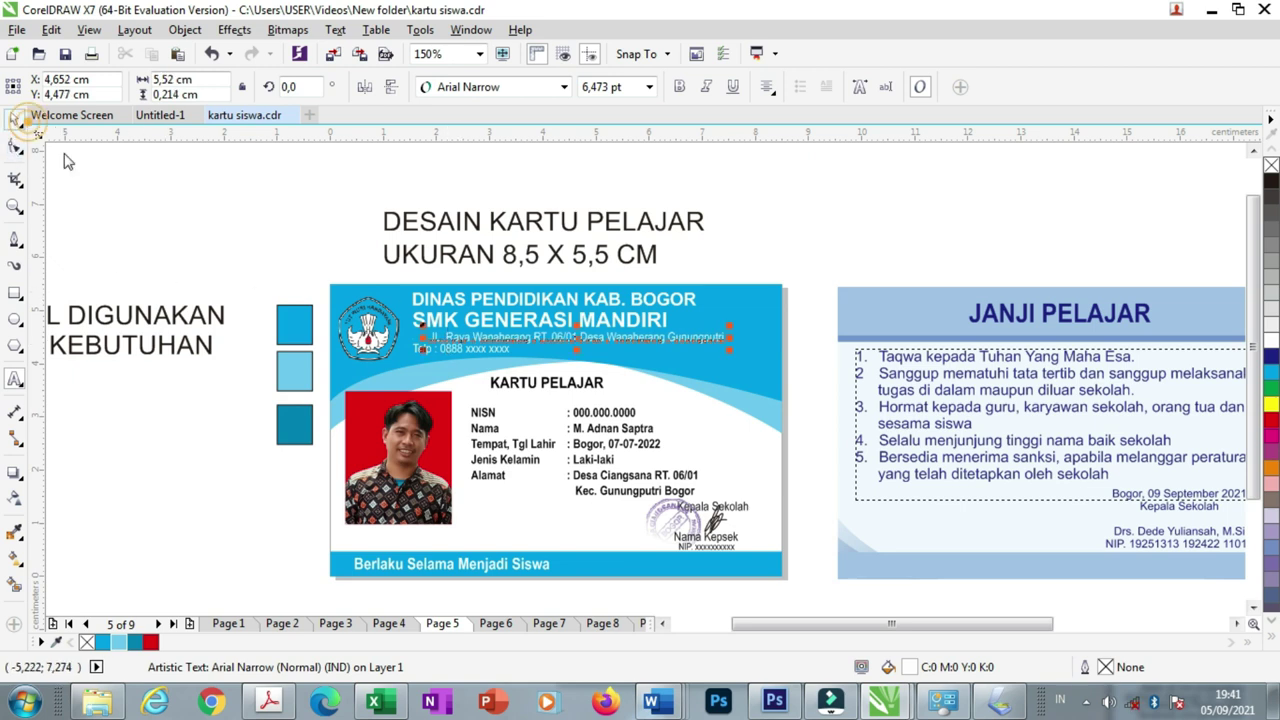
left_click(639, 337, "shift")
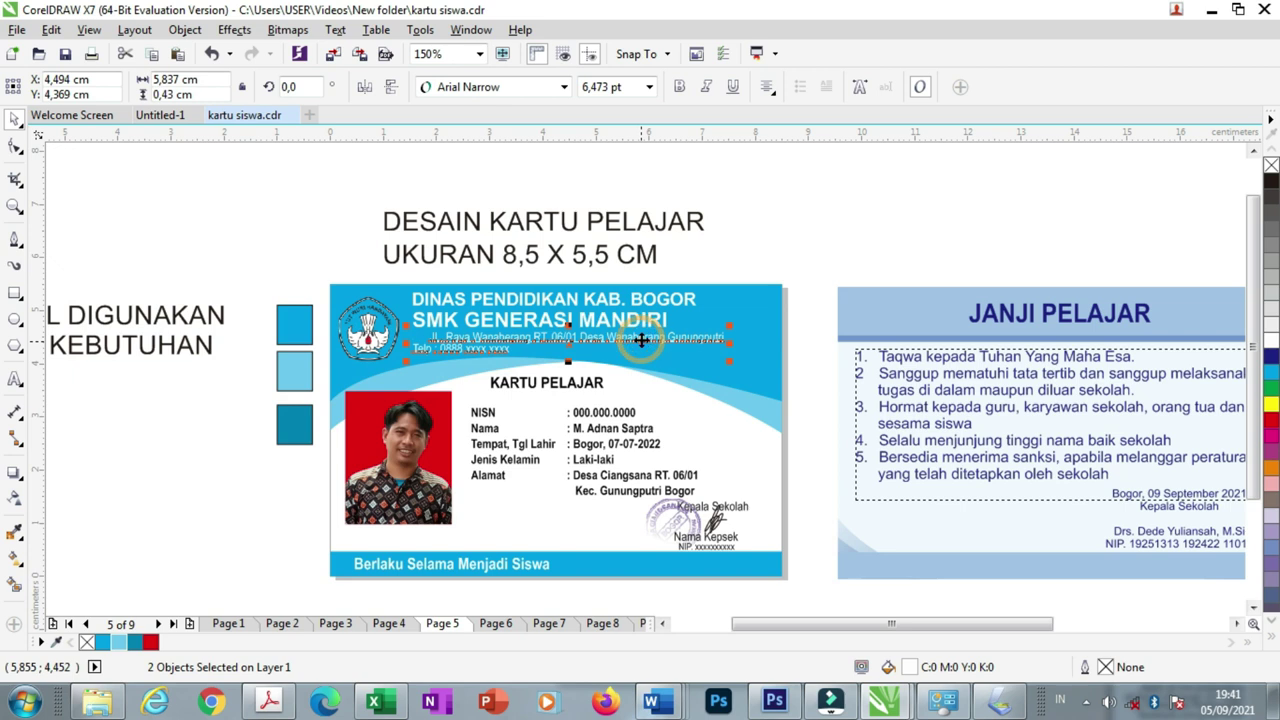
left_click(322, 245)
Replace the placeholder NISN value with the sample student's number.
scroll(595, 420, "up", 2)
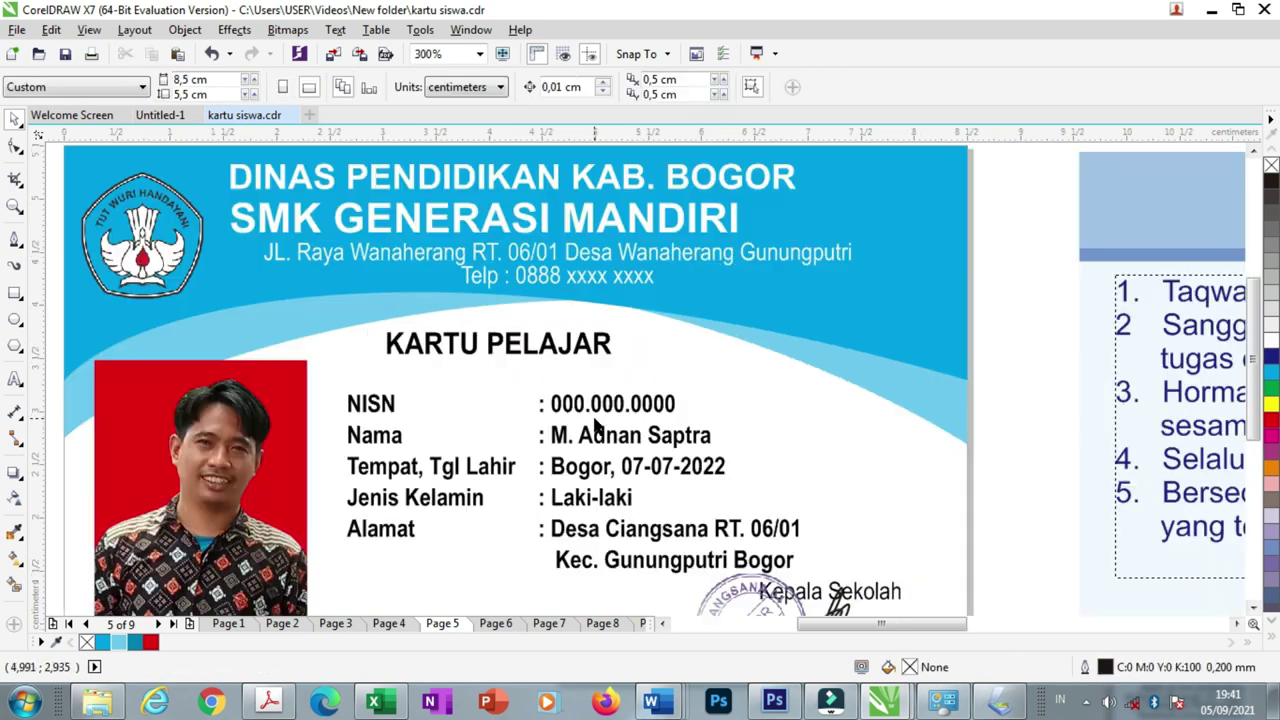
left_click(566, 410)
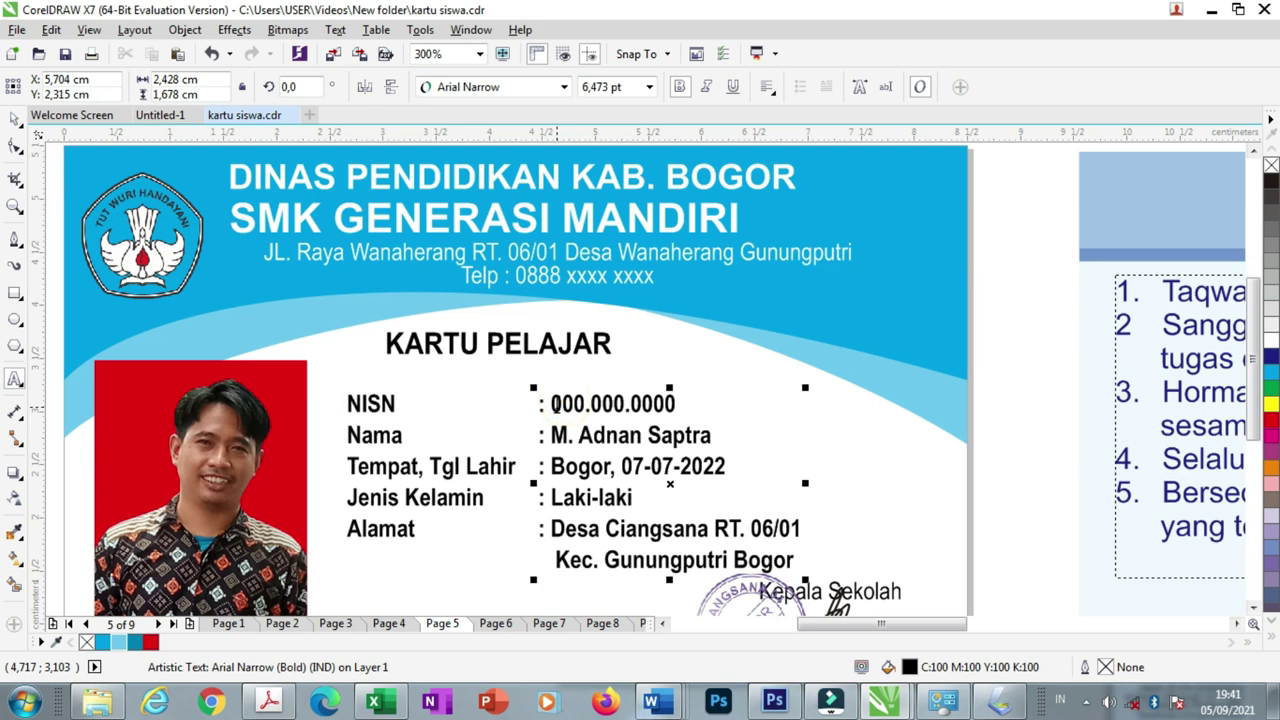
left_click_drag(550, 405, 701, 405)
type("Dede Y")
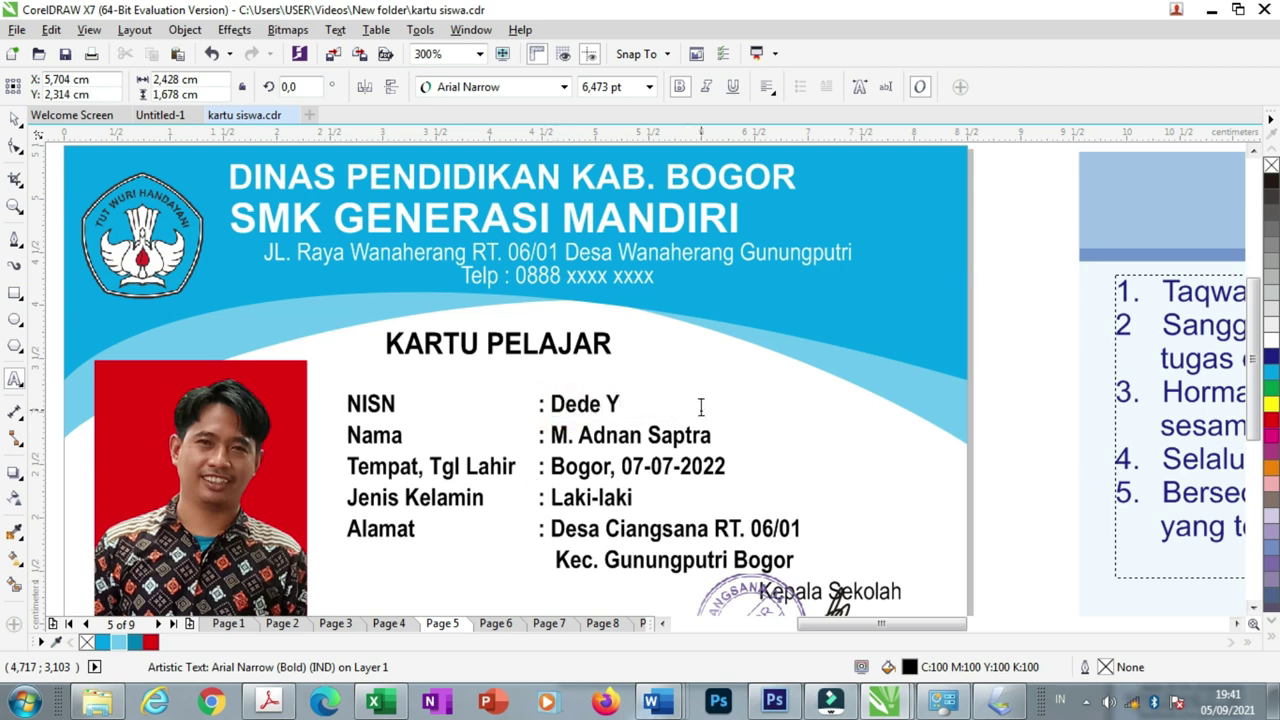
key("BackSpace")
key("BackSpace")
key("BackSpace")
key("BackSpace")
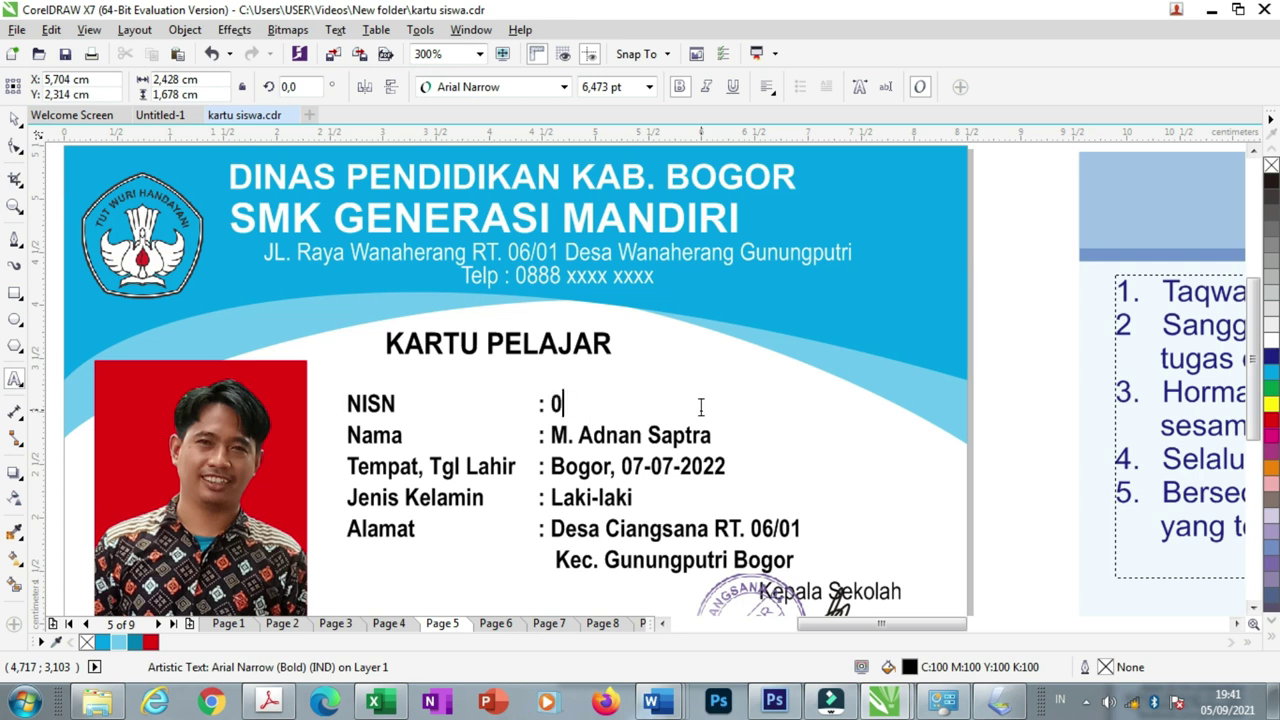
type("256")
type(".00600.000")
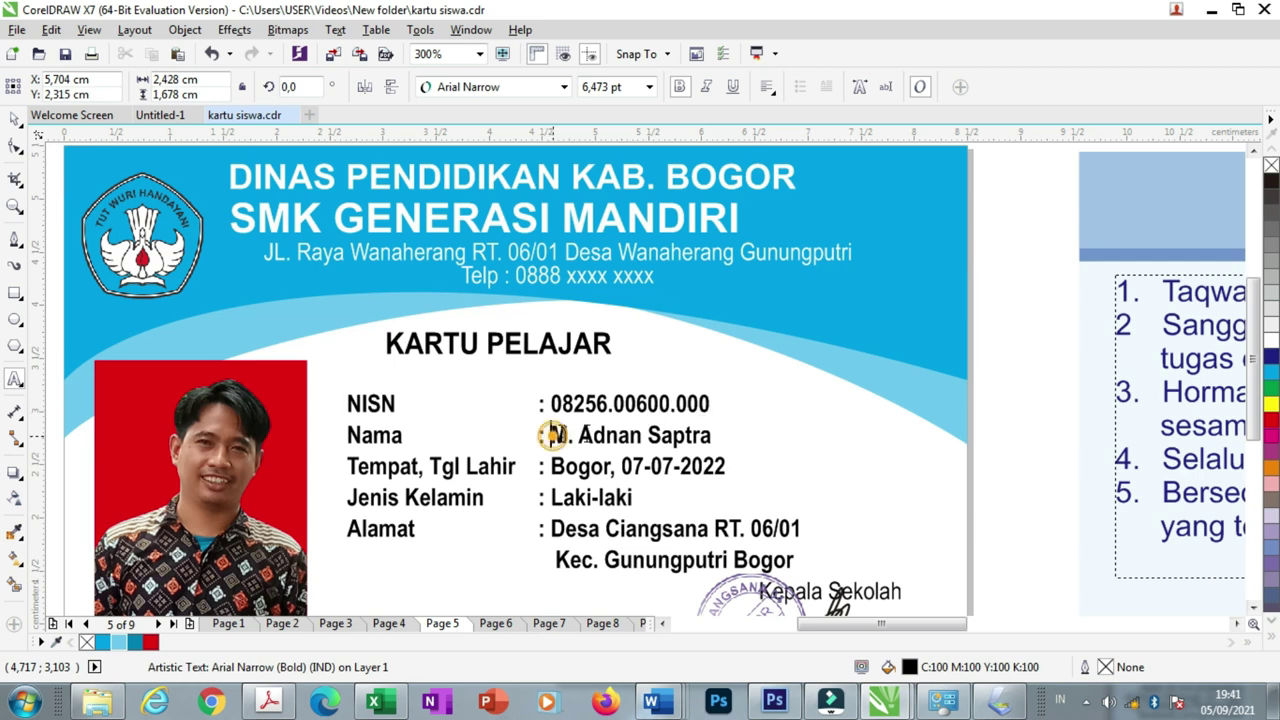
Replace the placeholder Nama value with the sample student's name.
left_click_drag(548, 433, 720, 434)
type("Ded")
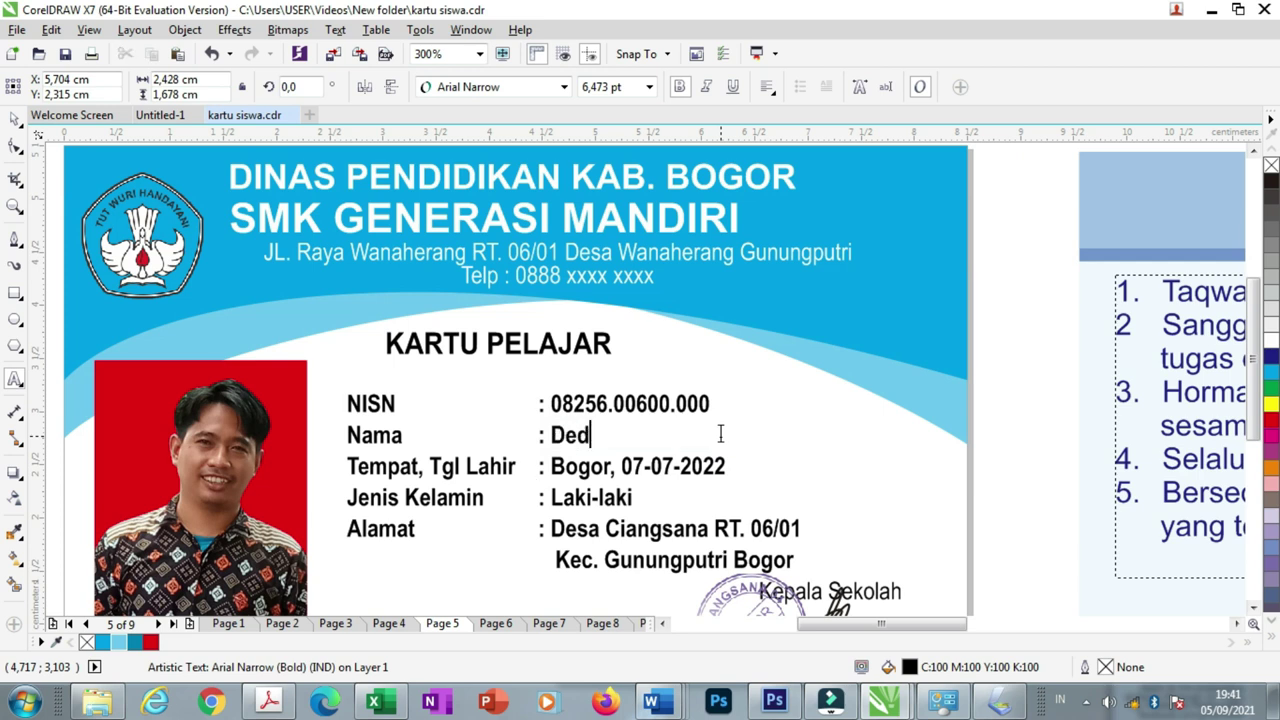
type("e Yuliansah")
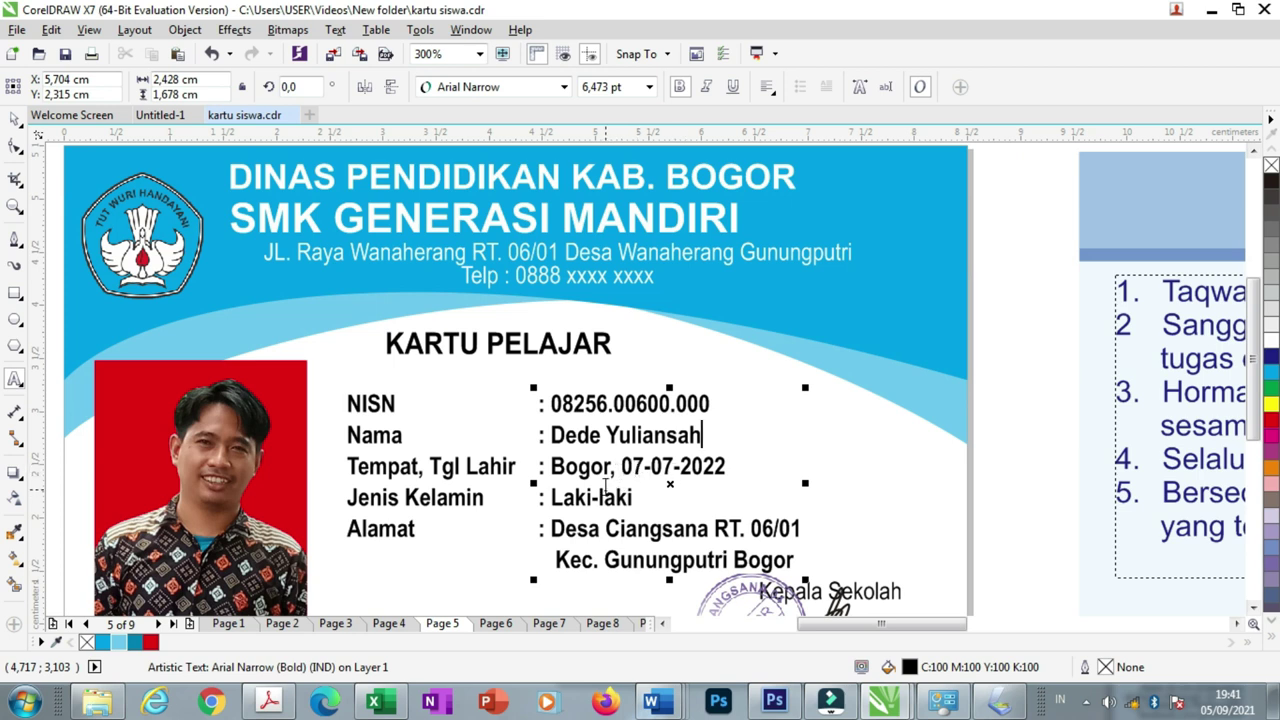
scroll(607, 490, "down", 1)
scroll(627, 577, "down", 1)
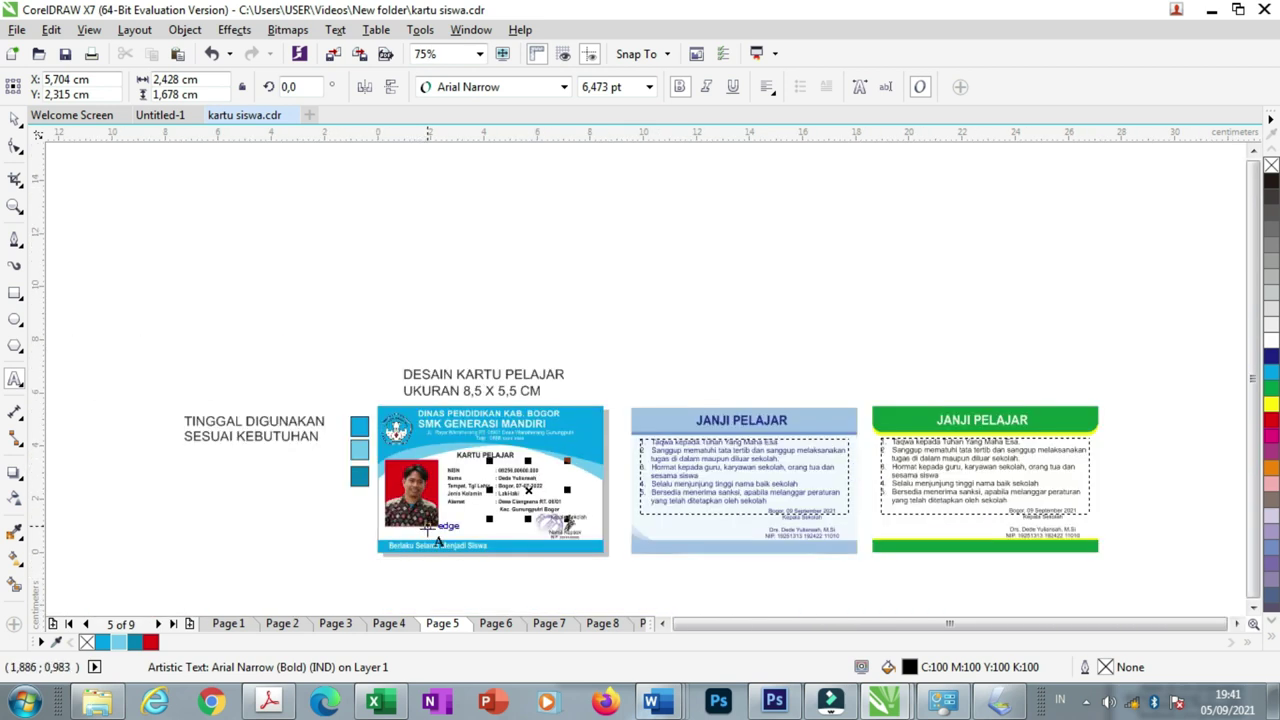
left_click(14, 118)
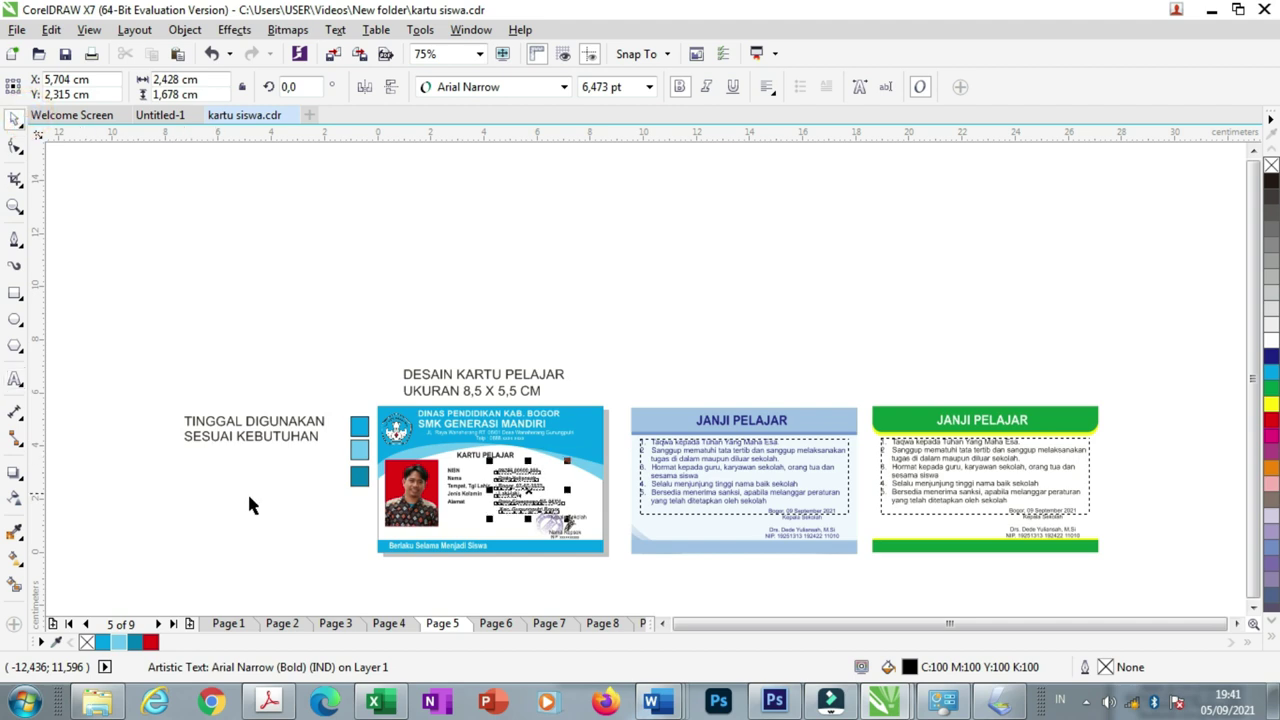
left_click(249, 497)
Marquee-select the three blue swatch squares.
scroll(367, 428, "up", 2)
scroll(367, 428, "down", 1)
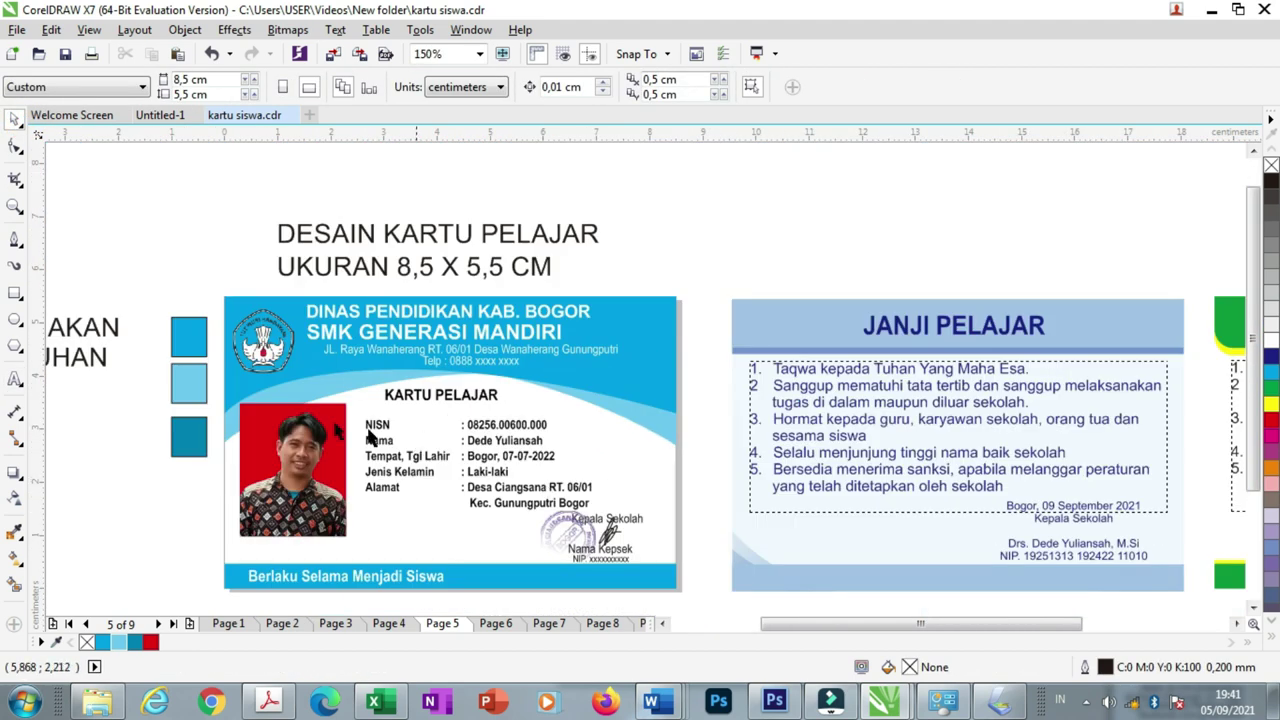
scroll(370, 435, "down", 1)
scroll(293, 403, "up", 1)
left_click_drag(444, 272, 508, 485)
Delete the blue squares and add 'Mudah di edit dan siap digunakan terima kasih semoga template' below the note.
key("Delete")
left_click(405, 360)
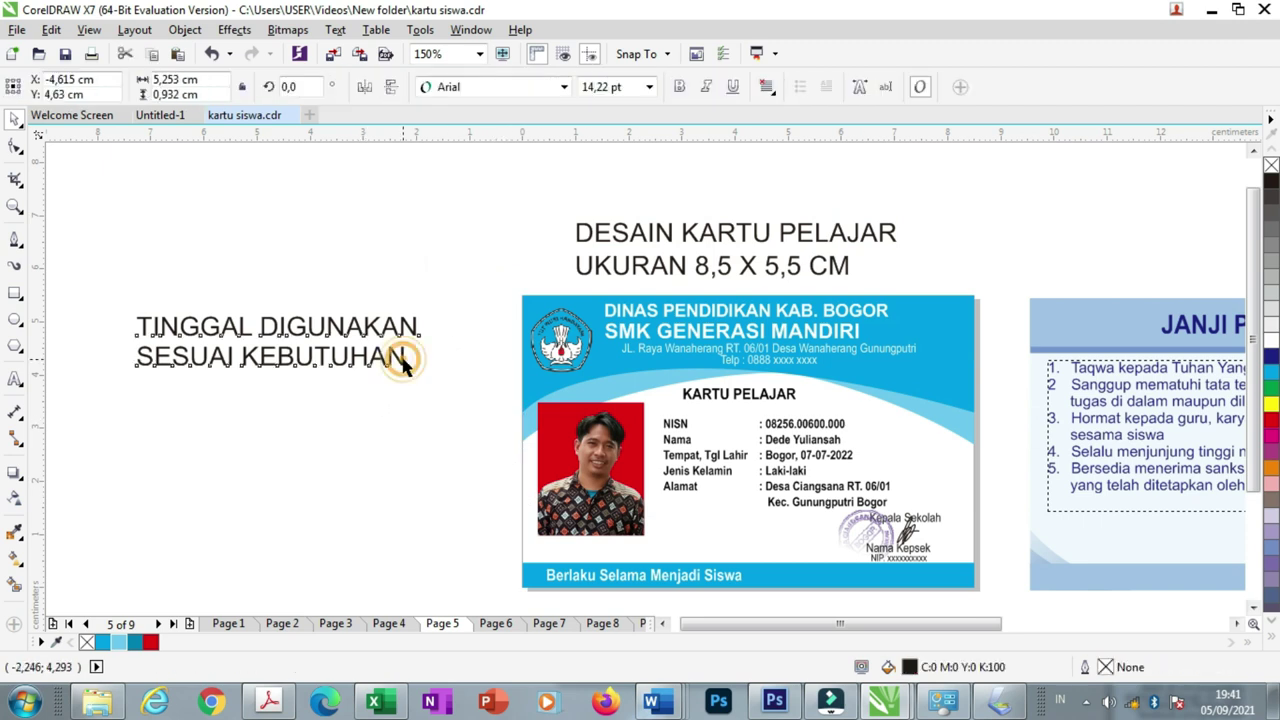
double_click(405, 360)
key("Return")
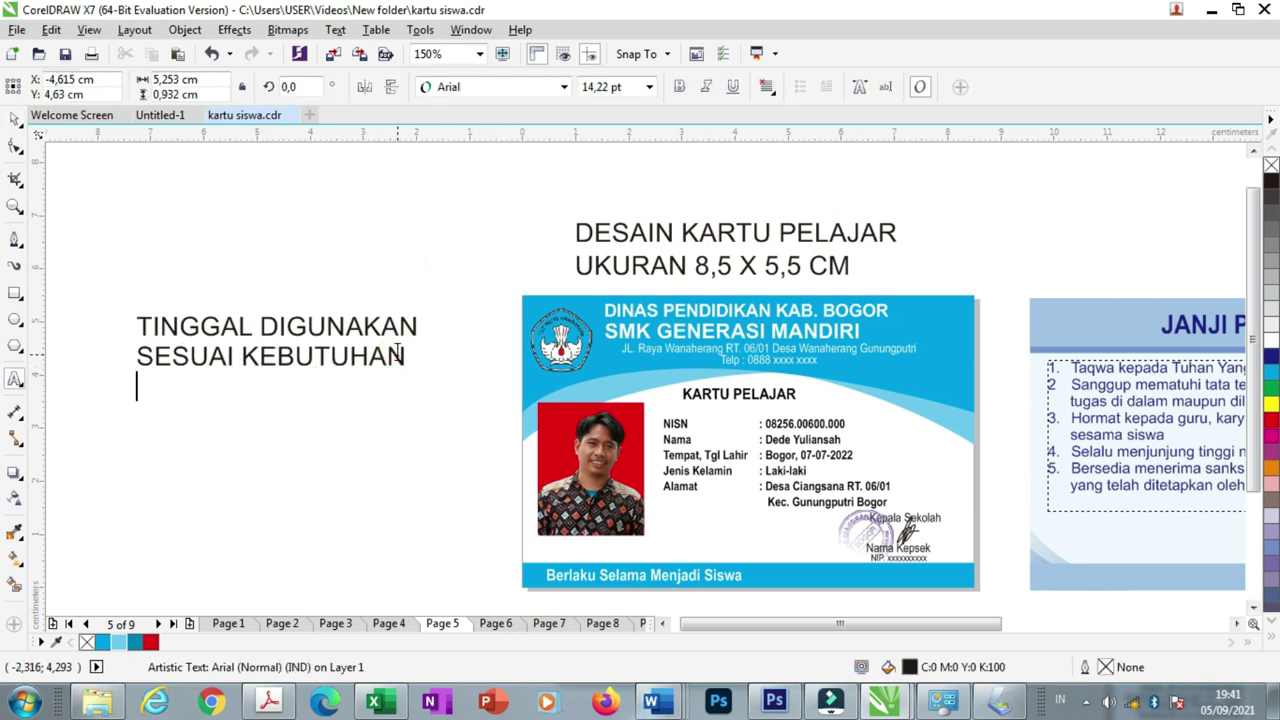
type("mu")
key("BackSpace")
key("BackSpace")
type("Mudah")
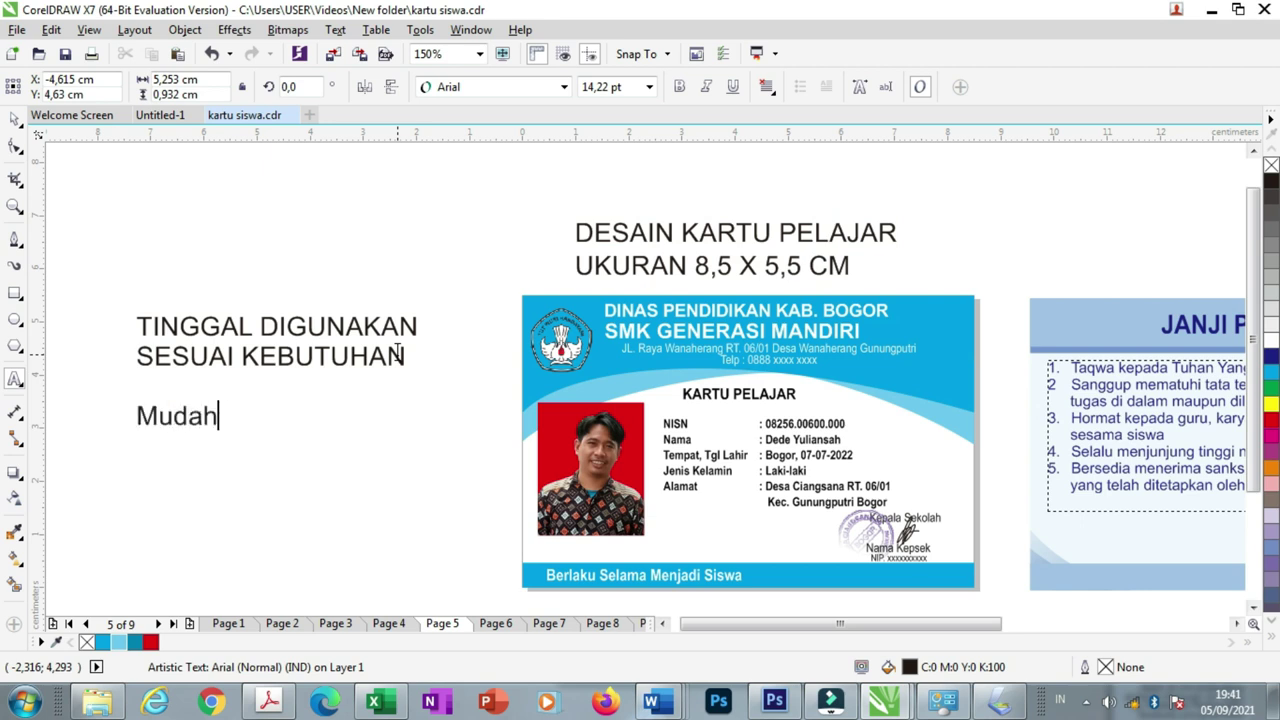
type(" di edit ")
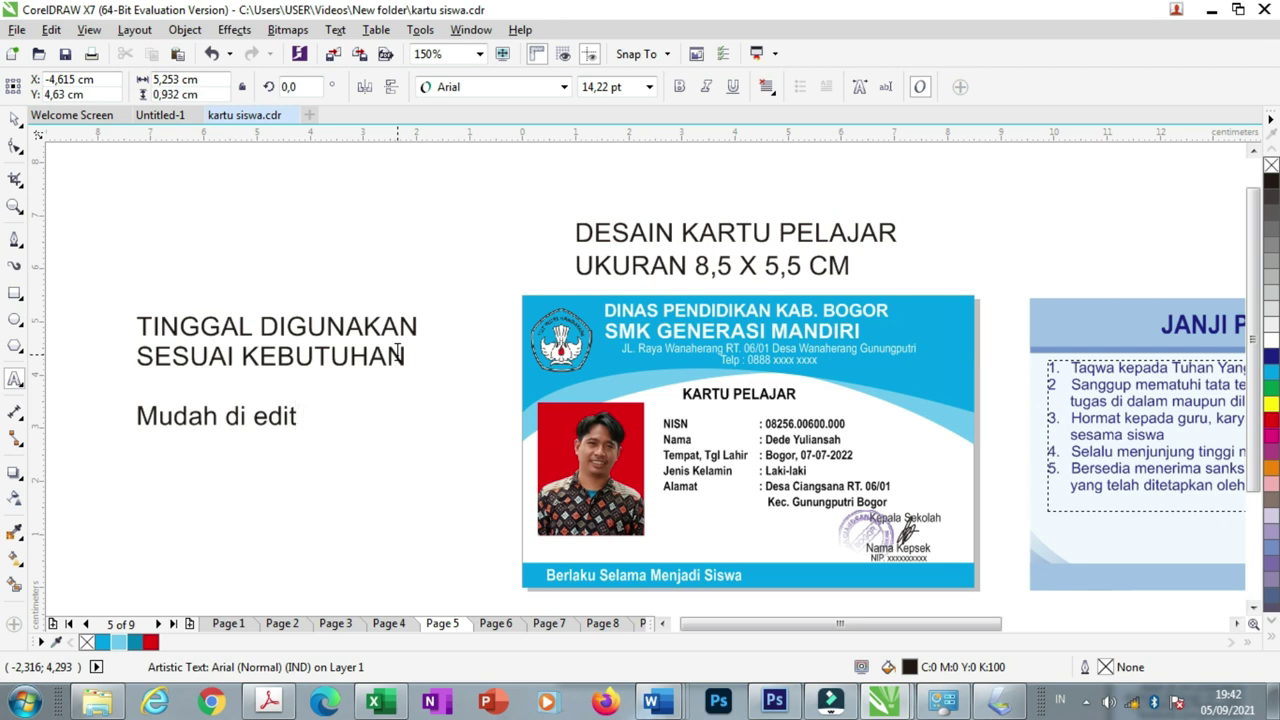
type("dan siap digunakan ")
type("terima kasih ")
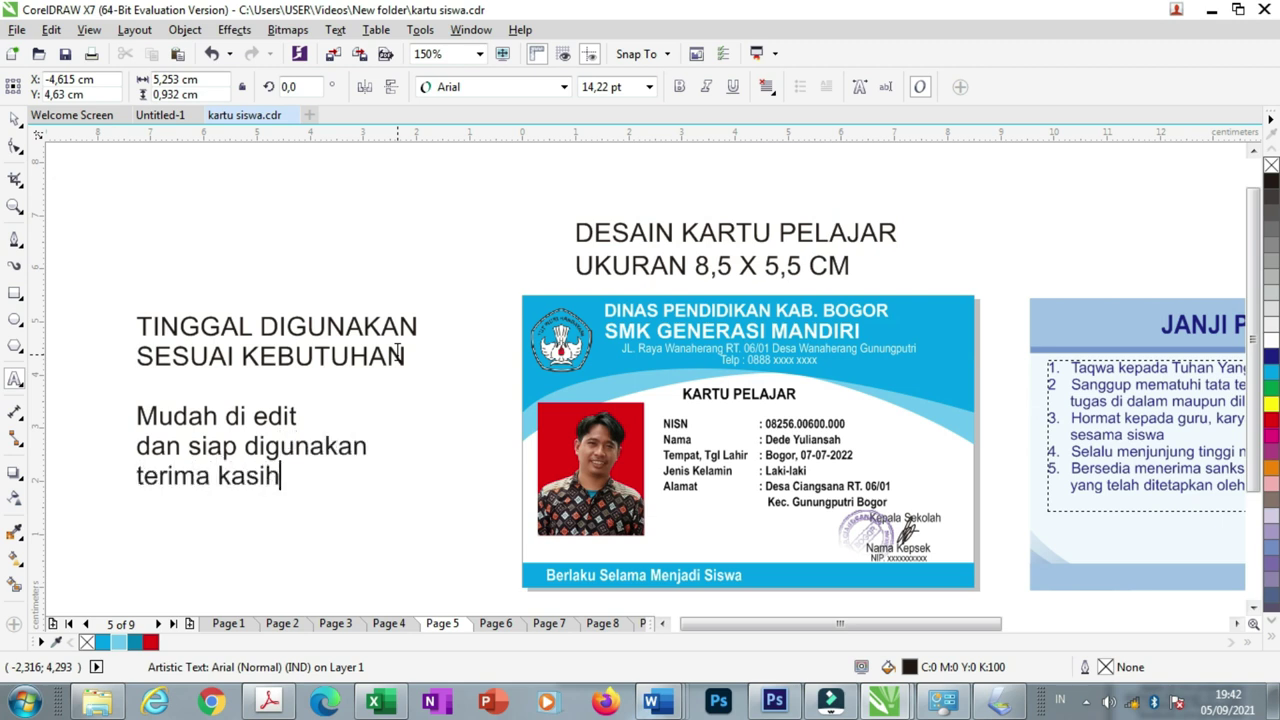
type("semoga ")
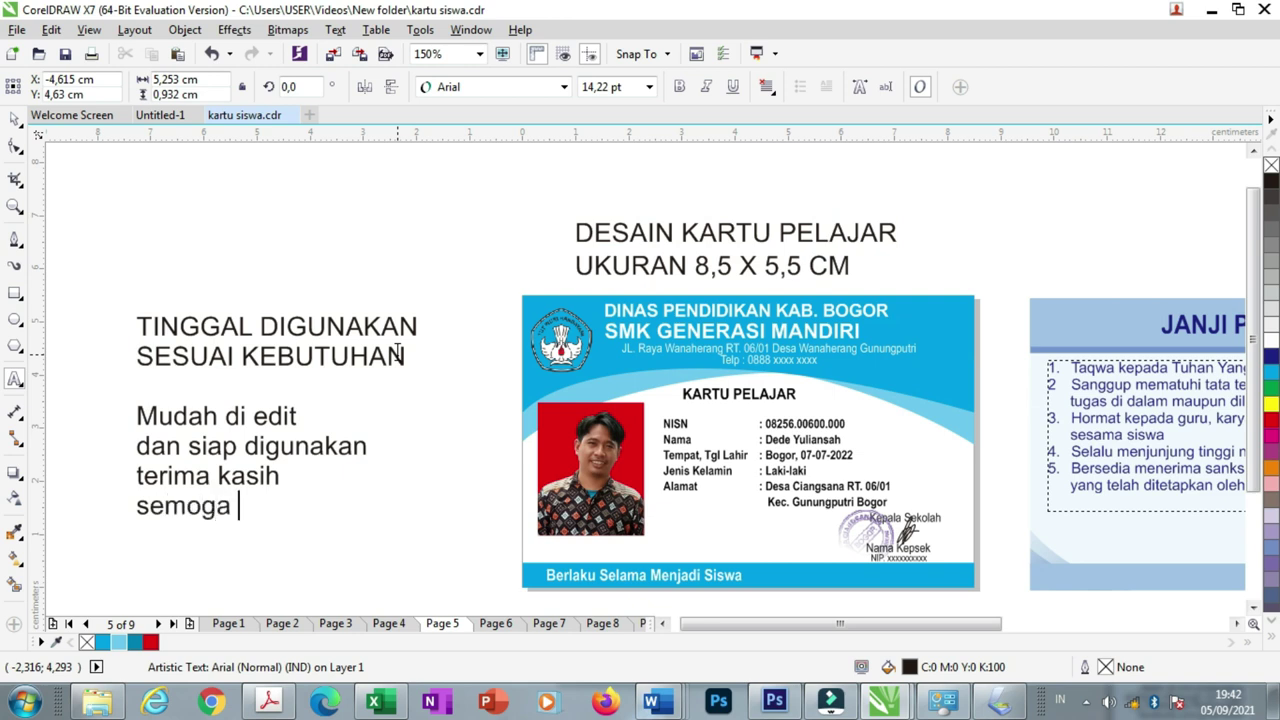
type("template")
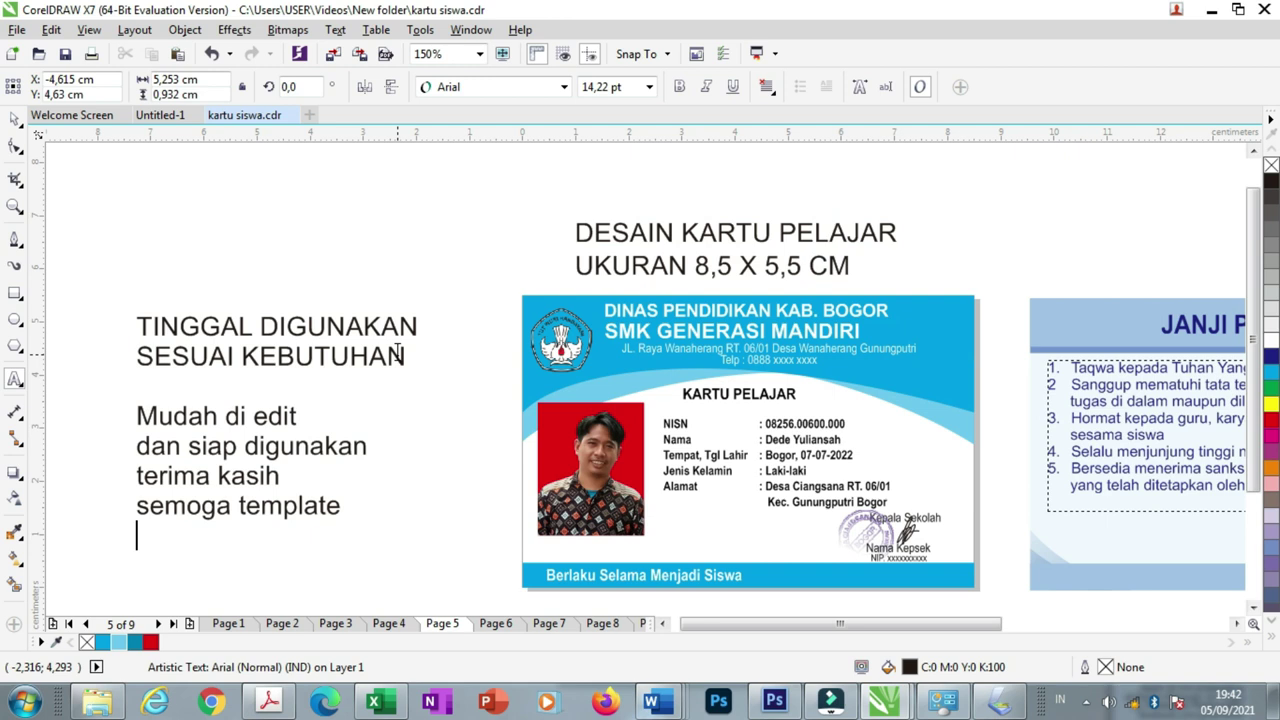
Finish the note with lines 'kartu pelajar' and 'bermanfaat..'.
key("Return")
type("kartu pelajar ini")
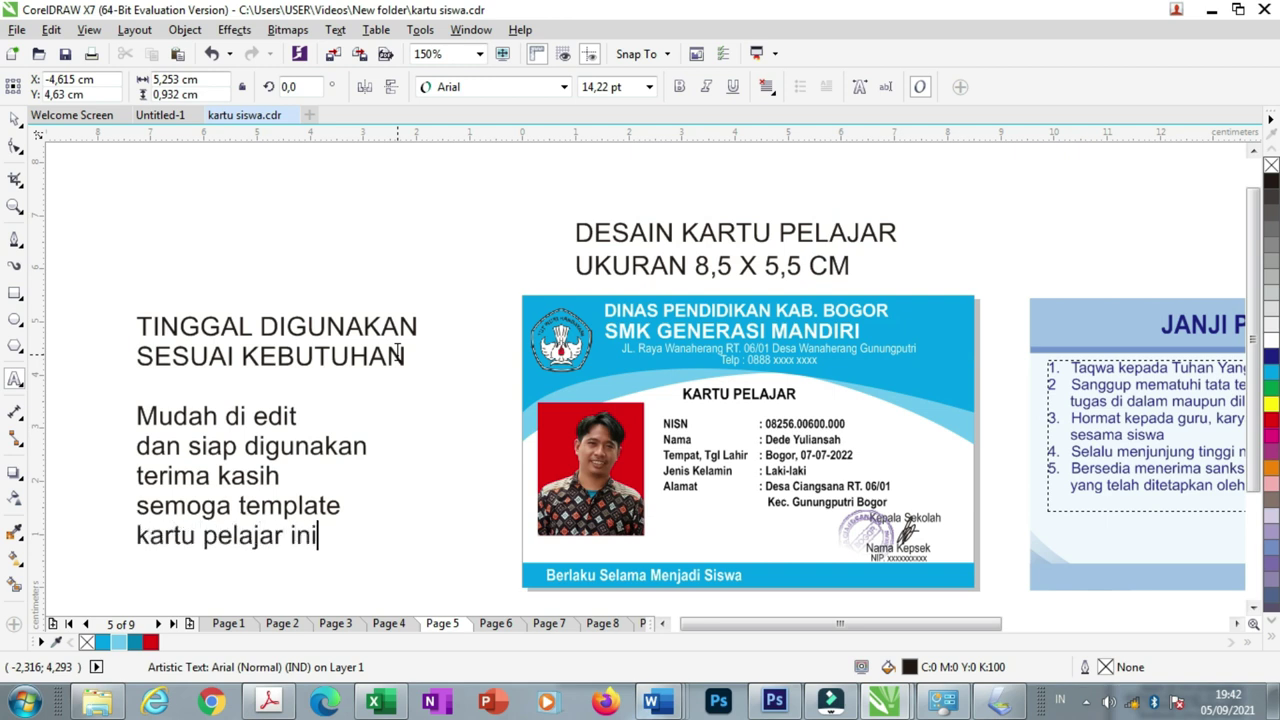
key("Return")
type("bermanf")
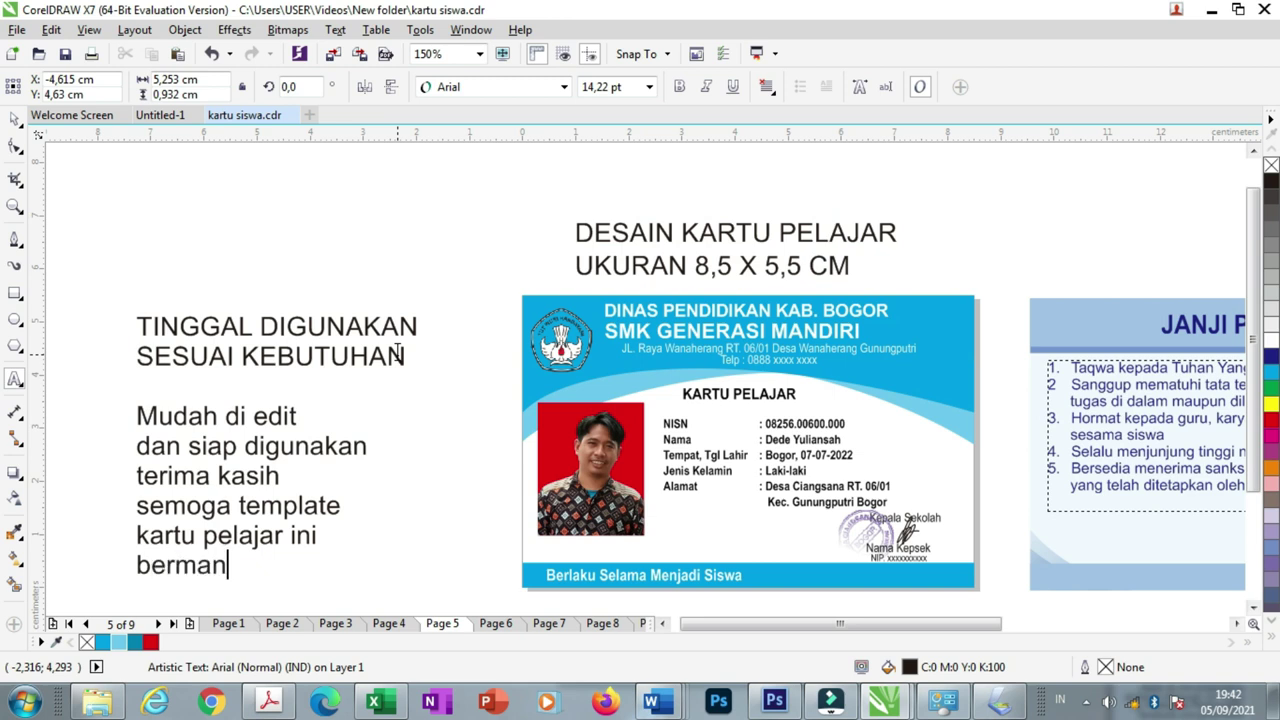
type("aat..")
key("Escape")
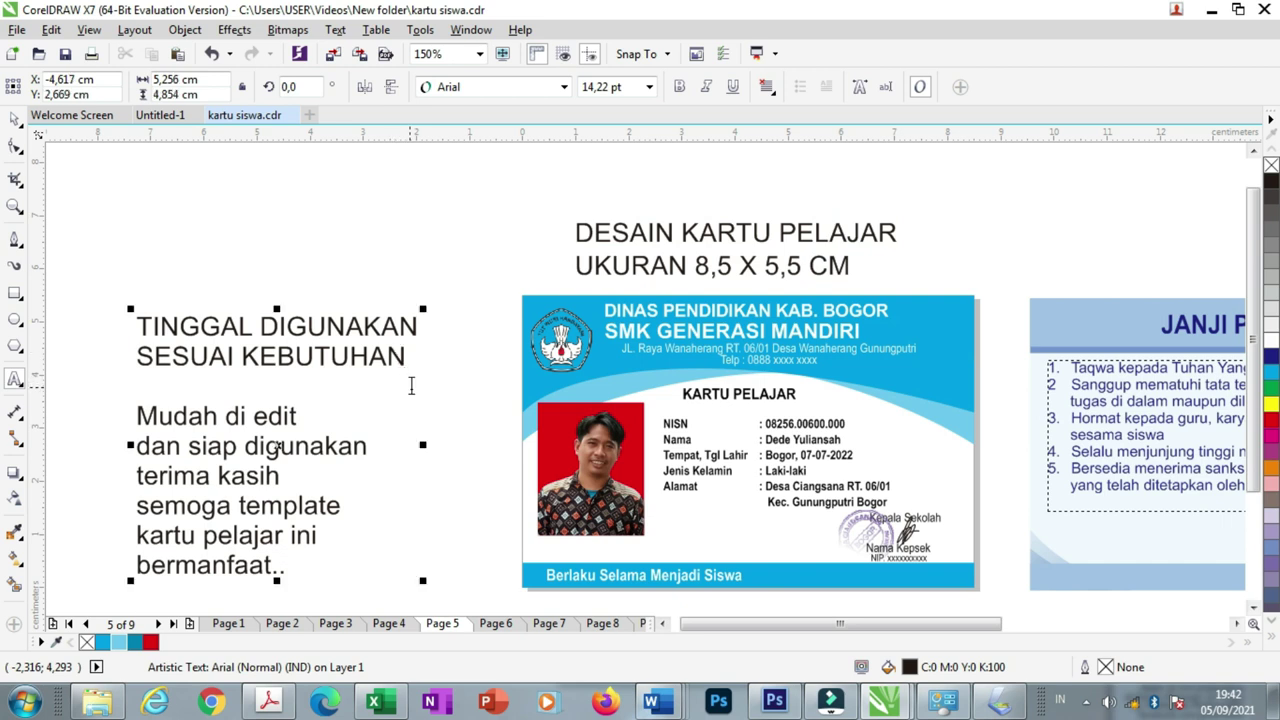